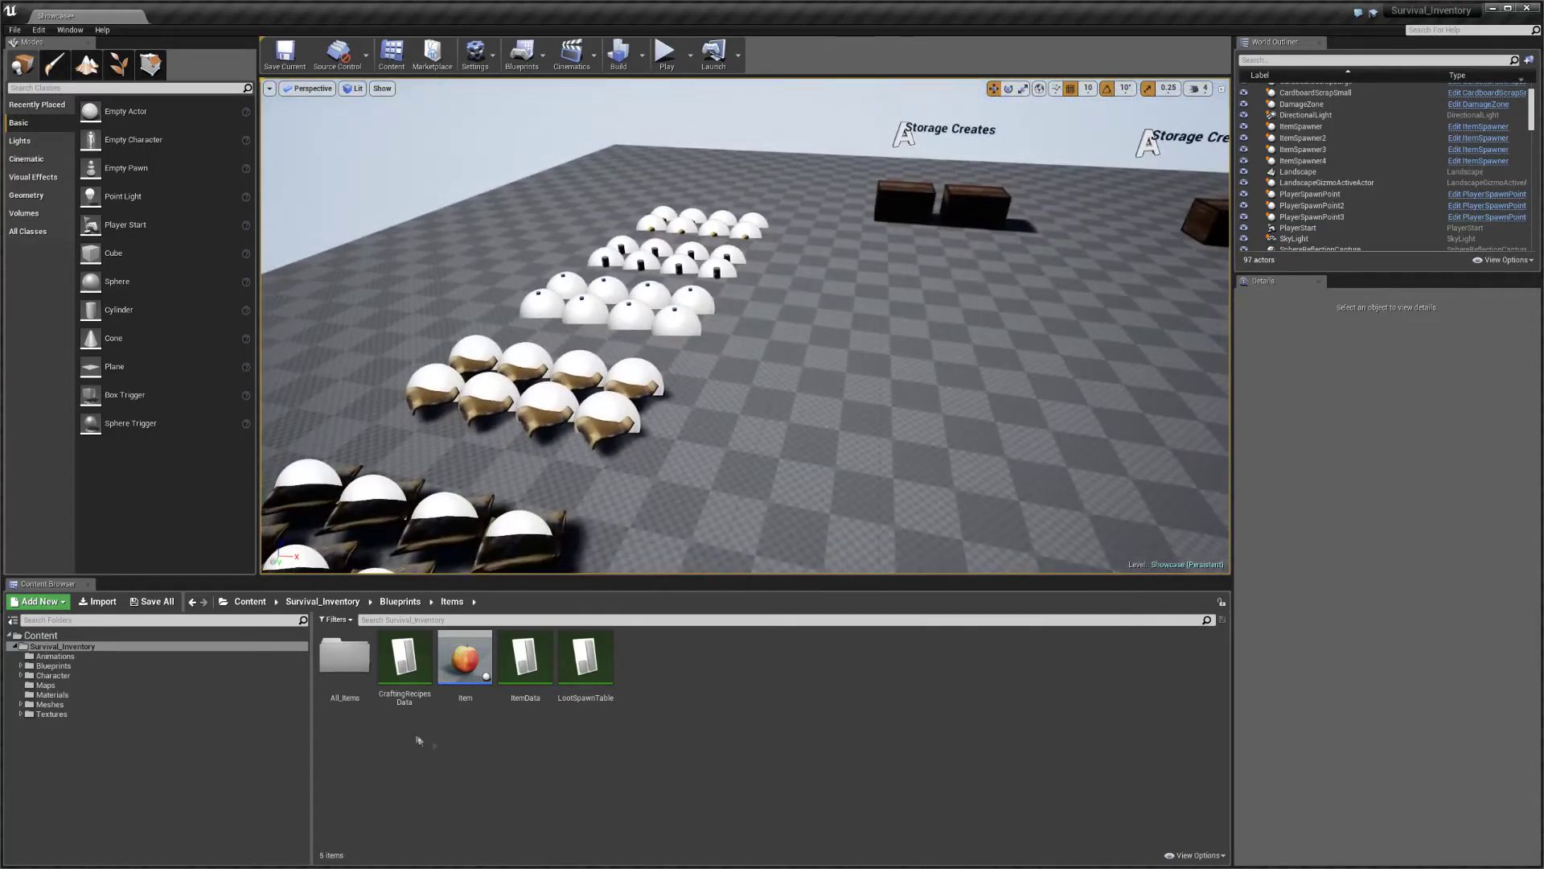
# Step: Play the level, examine the crafting recipe categories in the inventory and walk past the item display, and stop the simulation
pyautogui.click(666, 53)
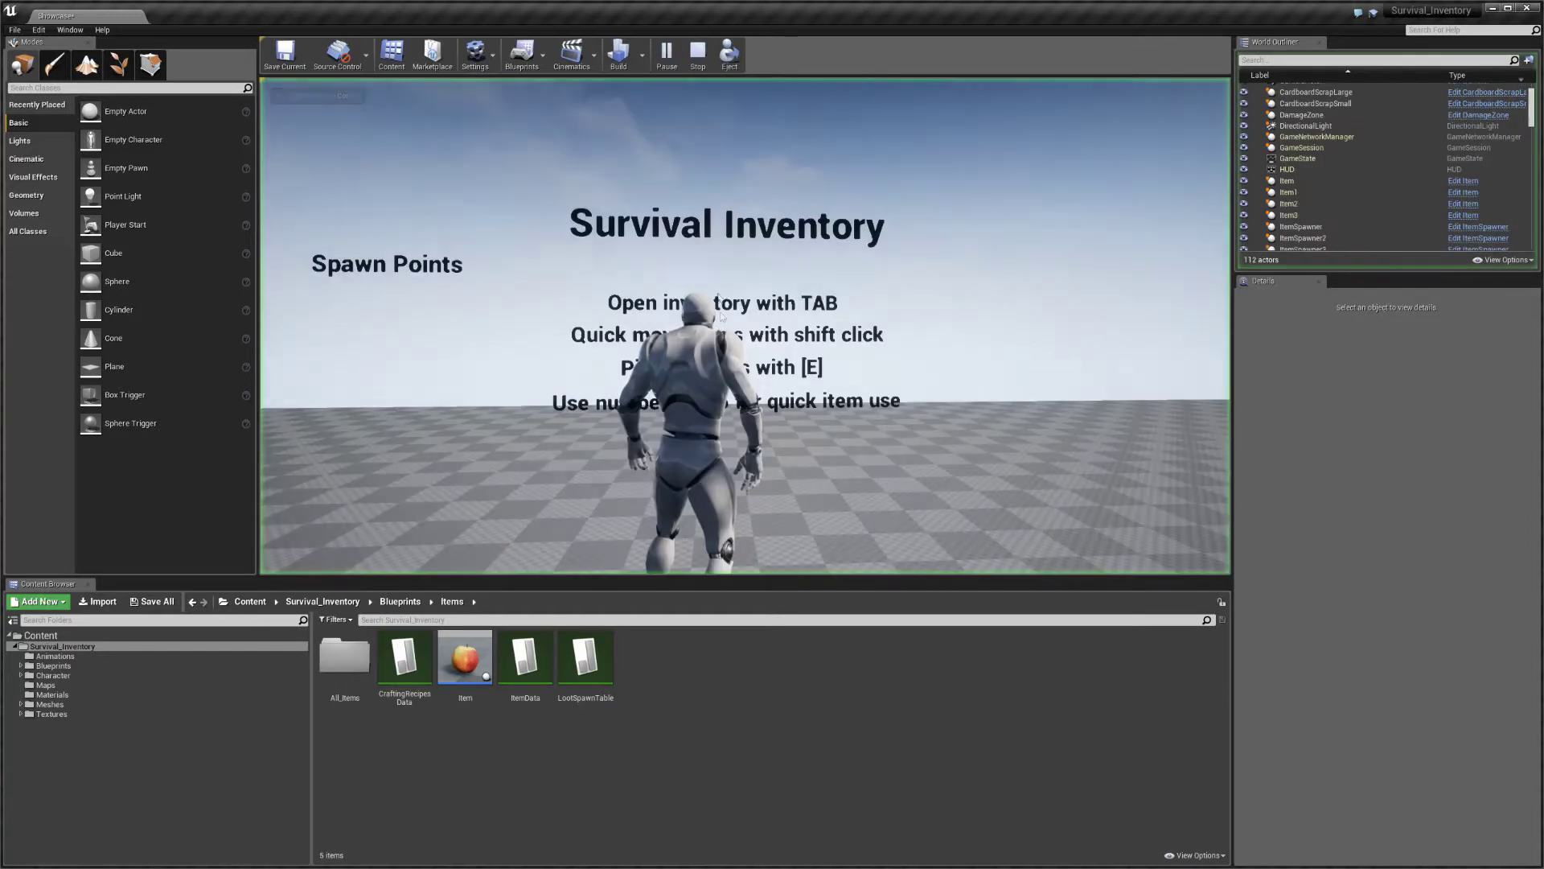
pyautogui.press('Tab')
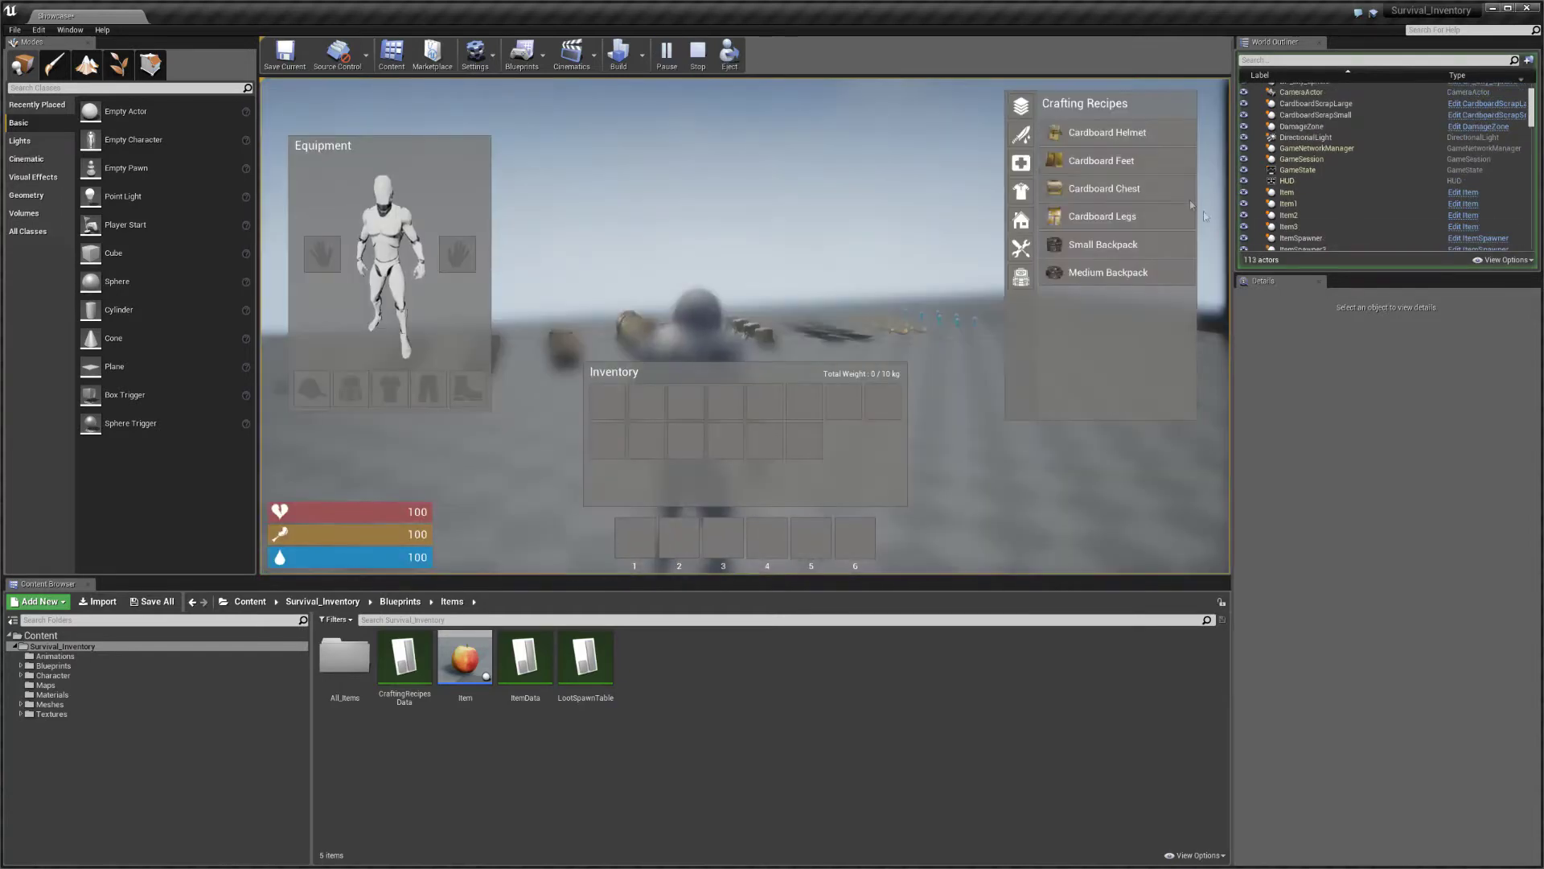
pyautogui.click(1023, 162)
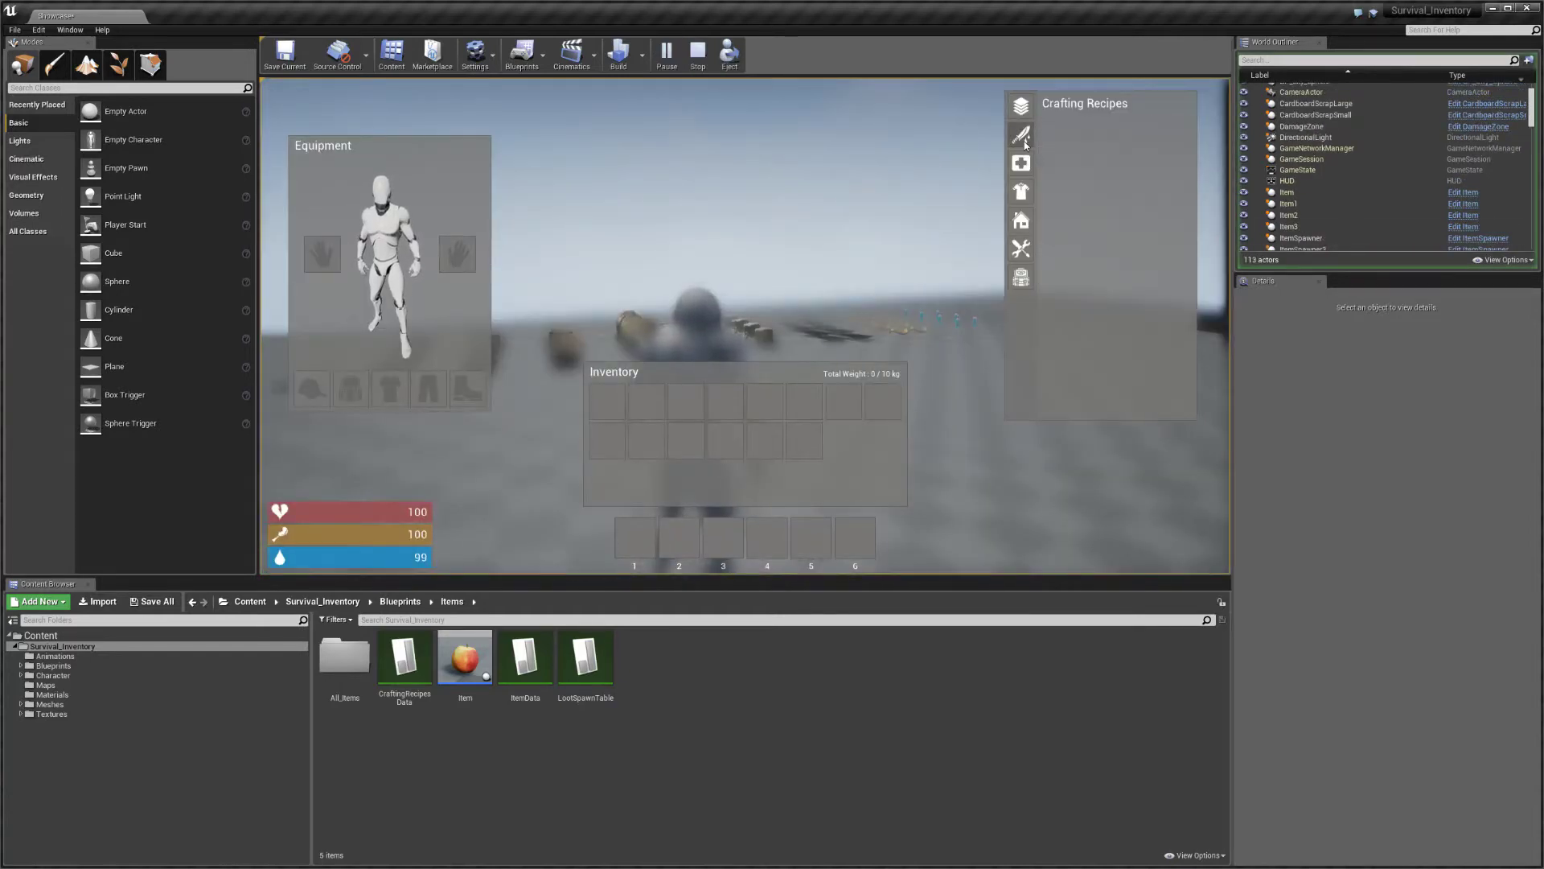
pyautogui.click(1021, 192)
pyautogui.press('Tab')
pyautogui.press('w')
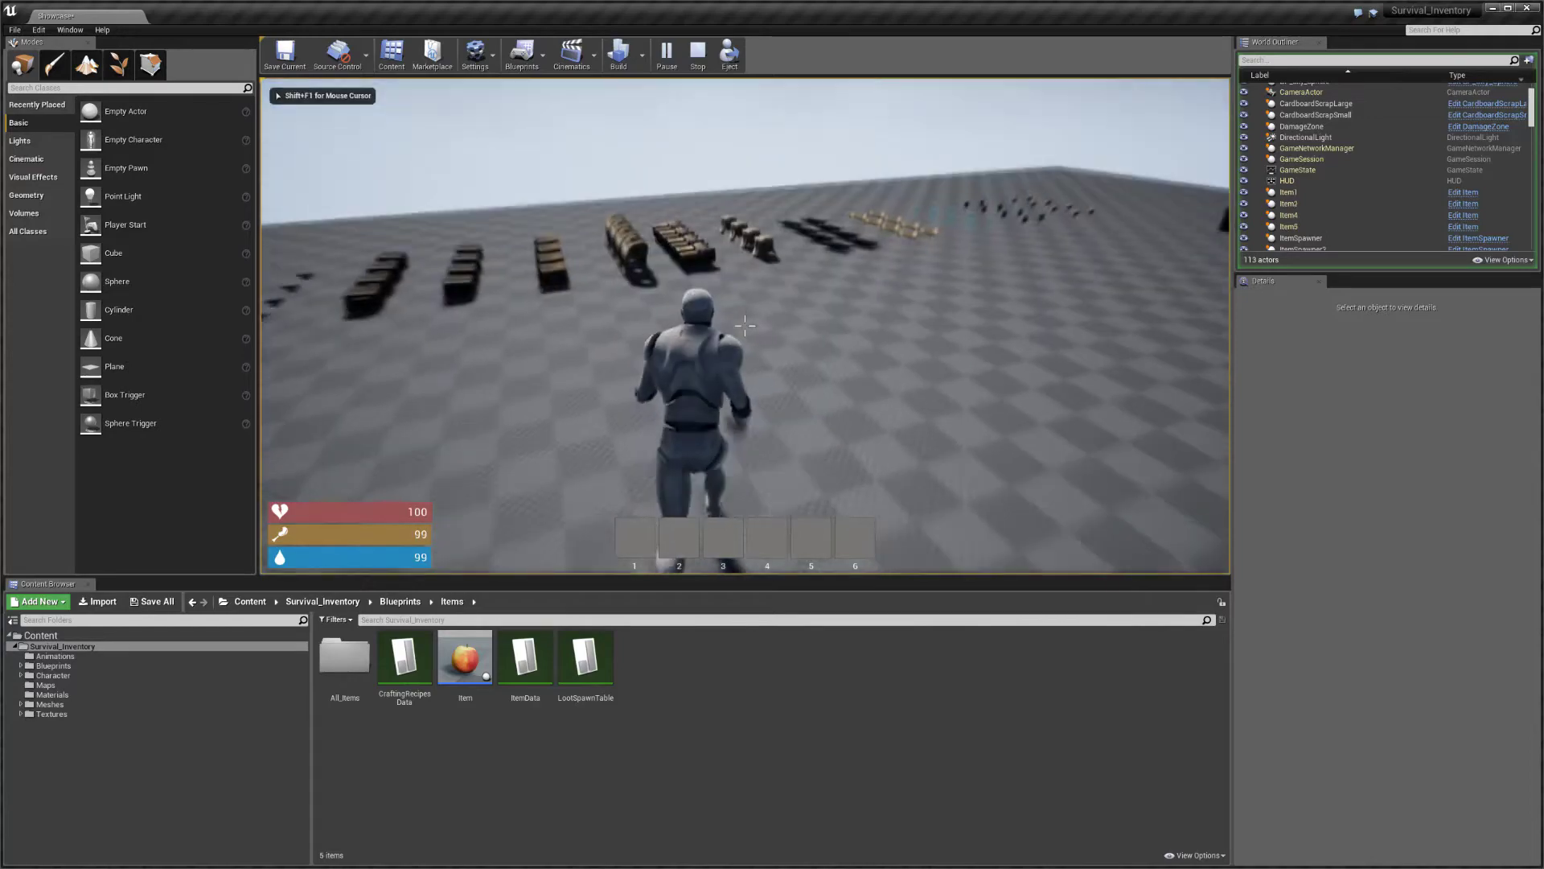
pyautogui.press('Tab')
pyautogui.press('Tab')
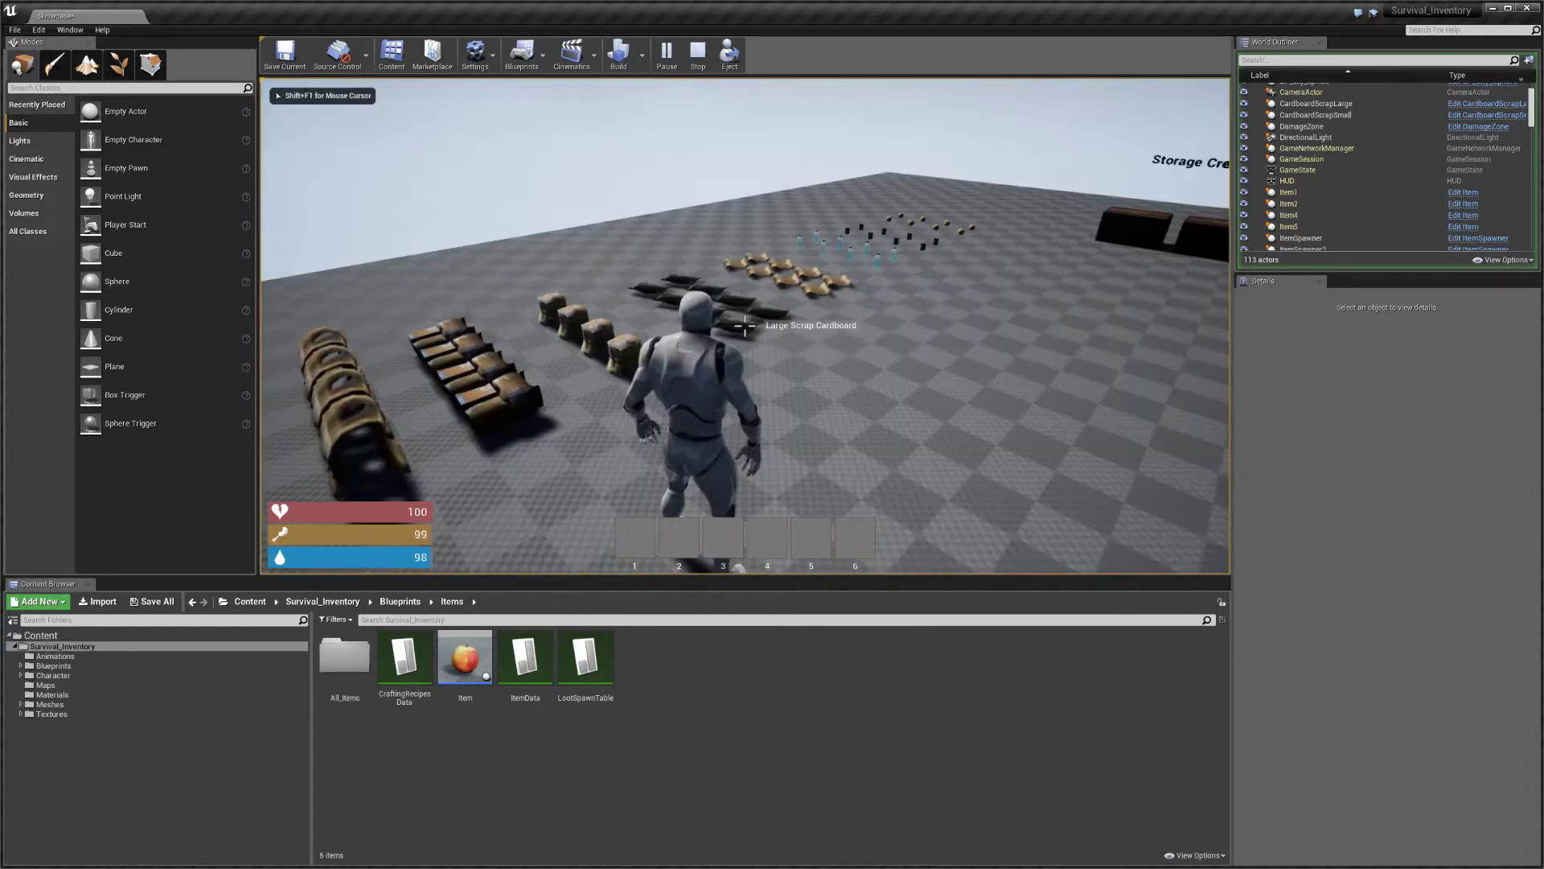
pyautogui.press('Escape')
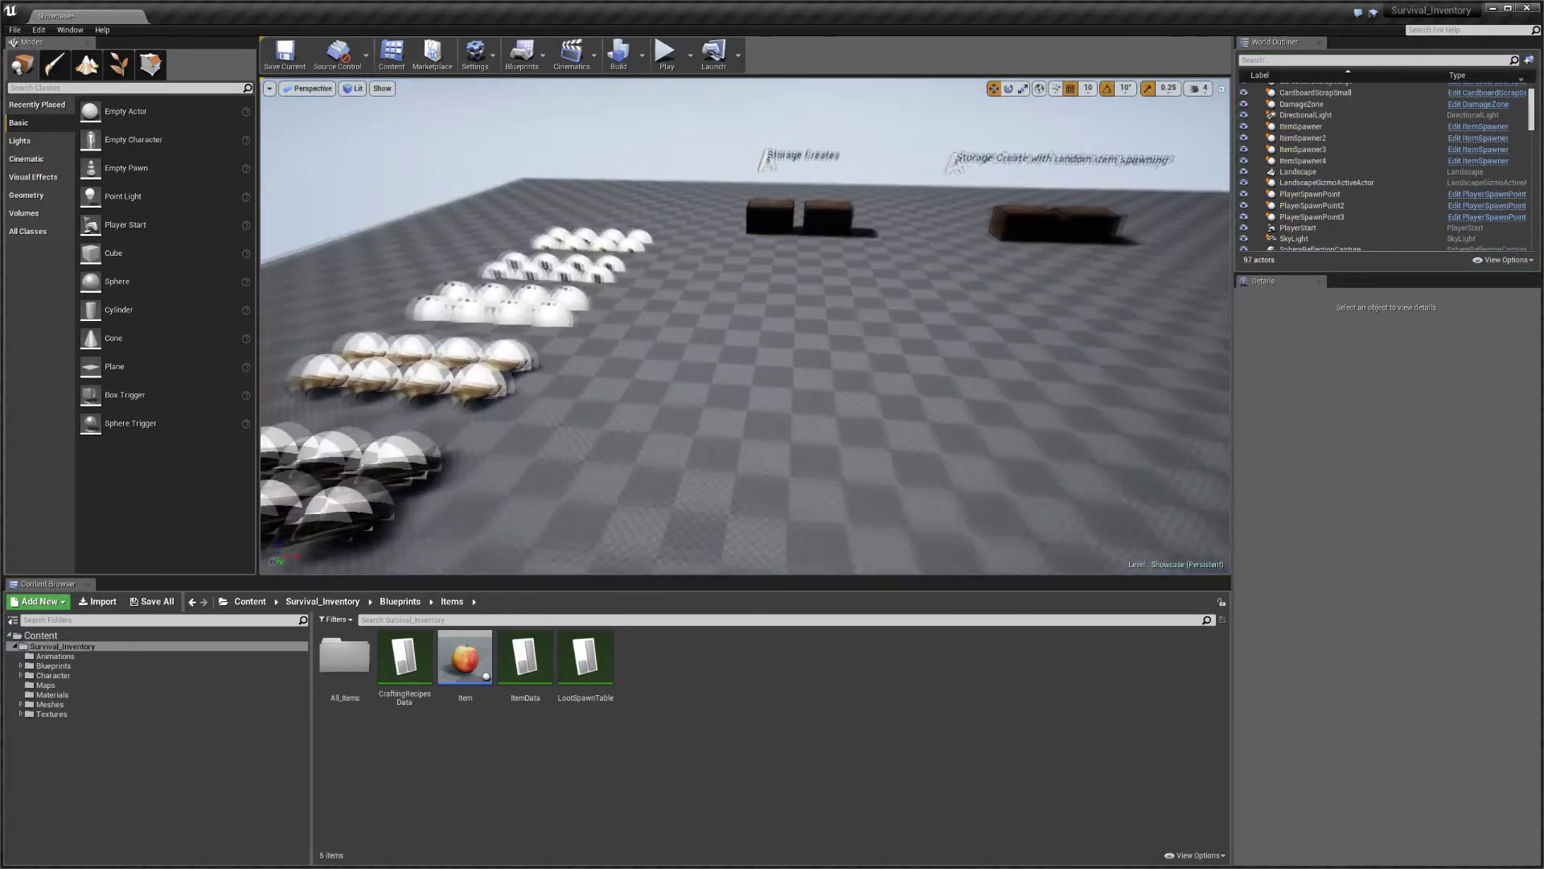
# Step: Open the CraftingRecipesData table from the Items folder under Survival_Inventory's Blueprints
pyautogui.click(322, 602)
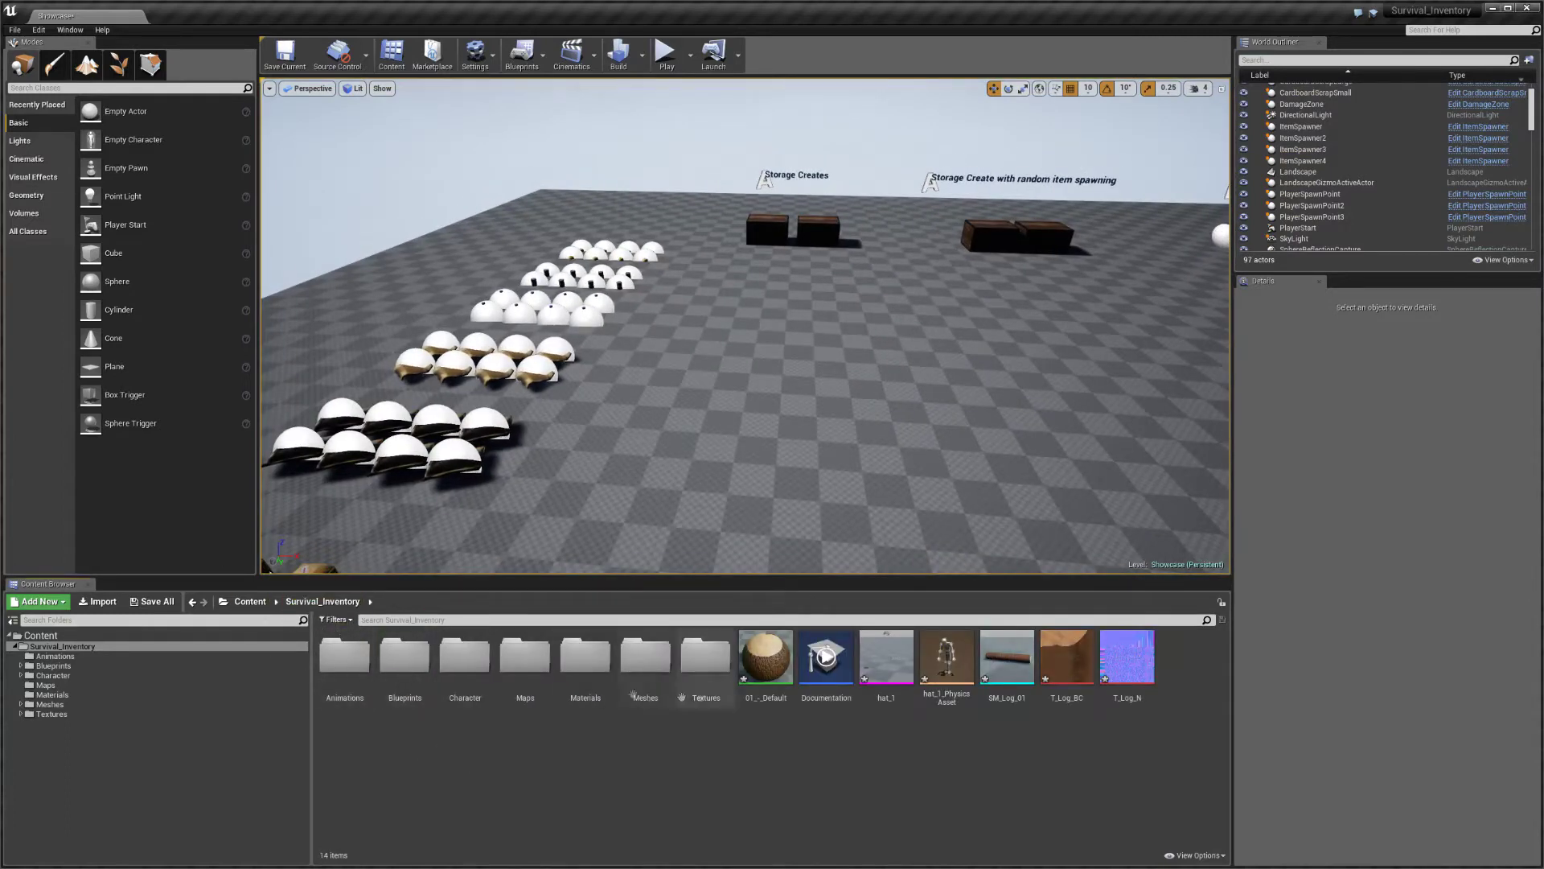
pyautogui.doubleClick(397, 664)
pyautogui.doubleClick(465, 655)
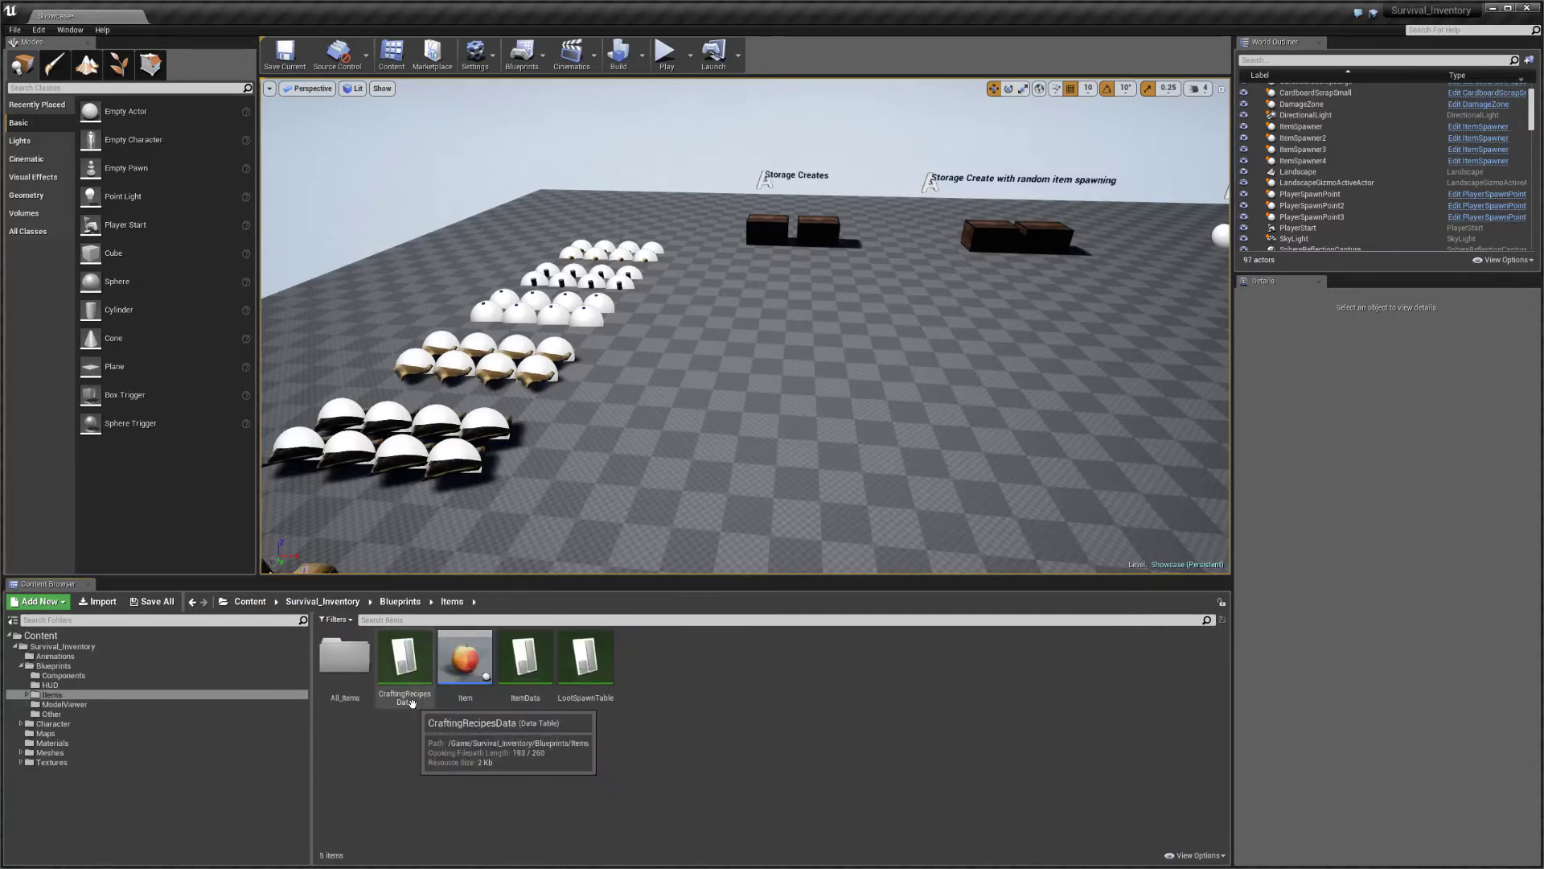
pyautogui.click(400, 664)
pyautogui.doubleClick(400, 664)
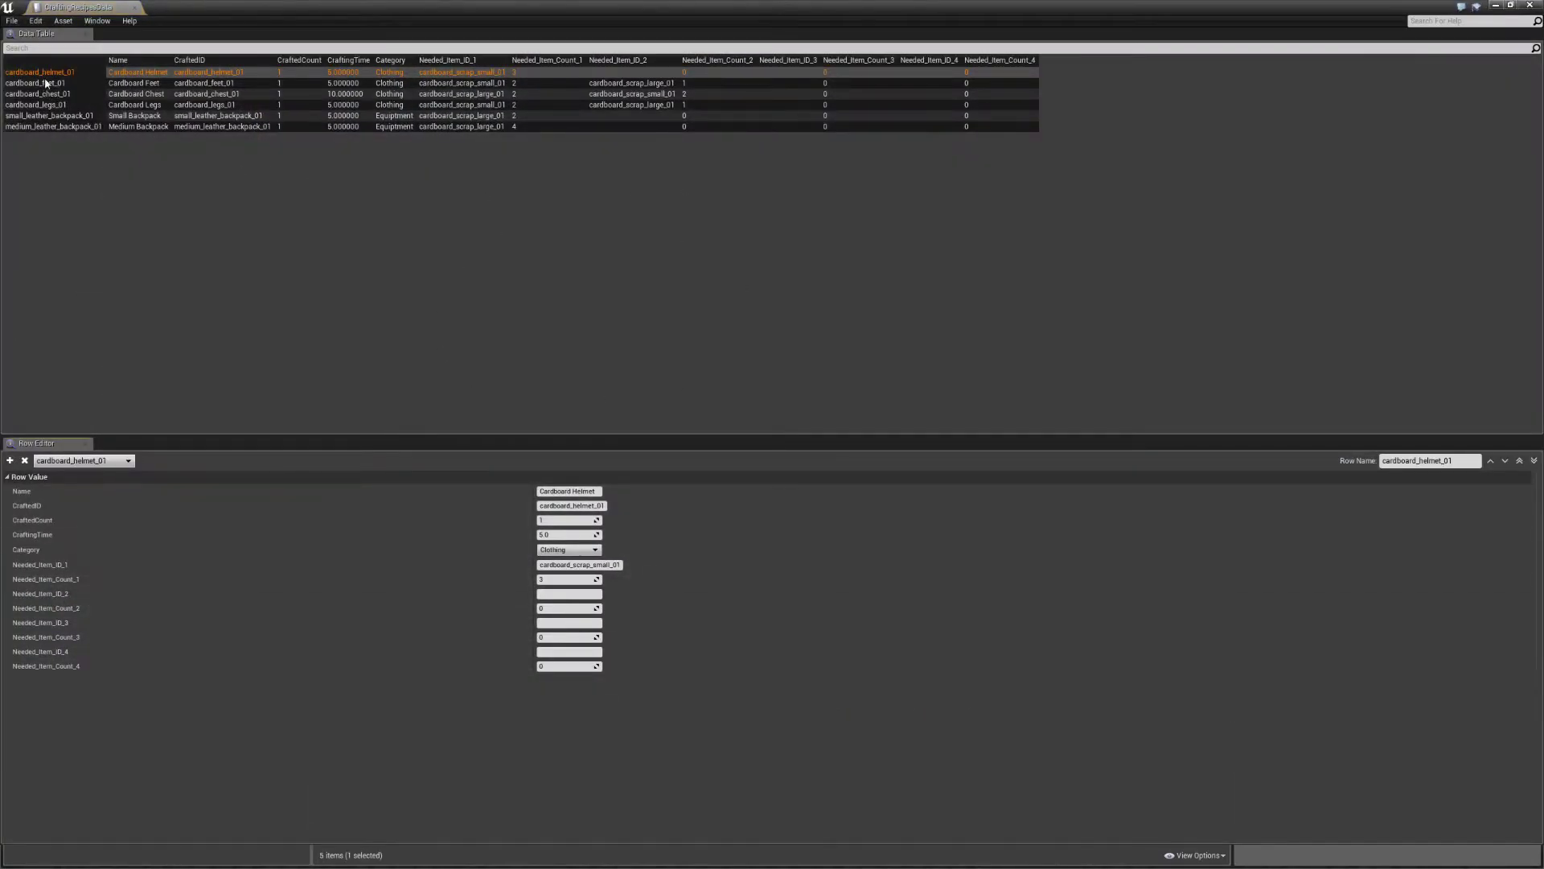
# Step: Add a new row to the crafting recipes table with the name New Hat, and narrow the row editor's label column
pyautogui.click(505, 190)
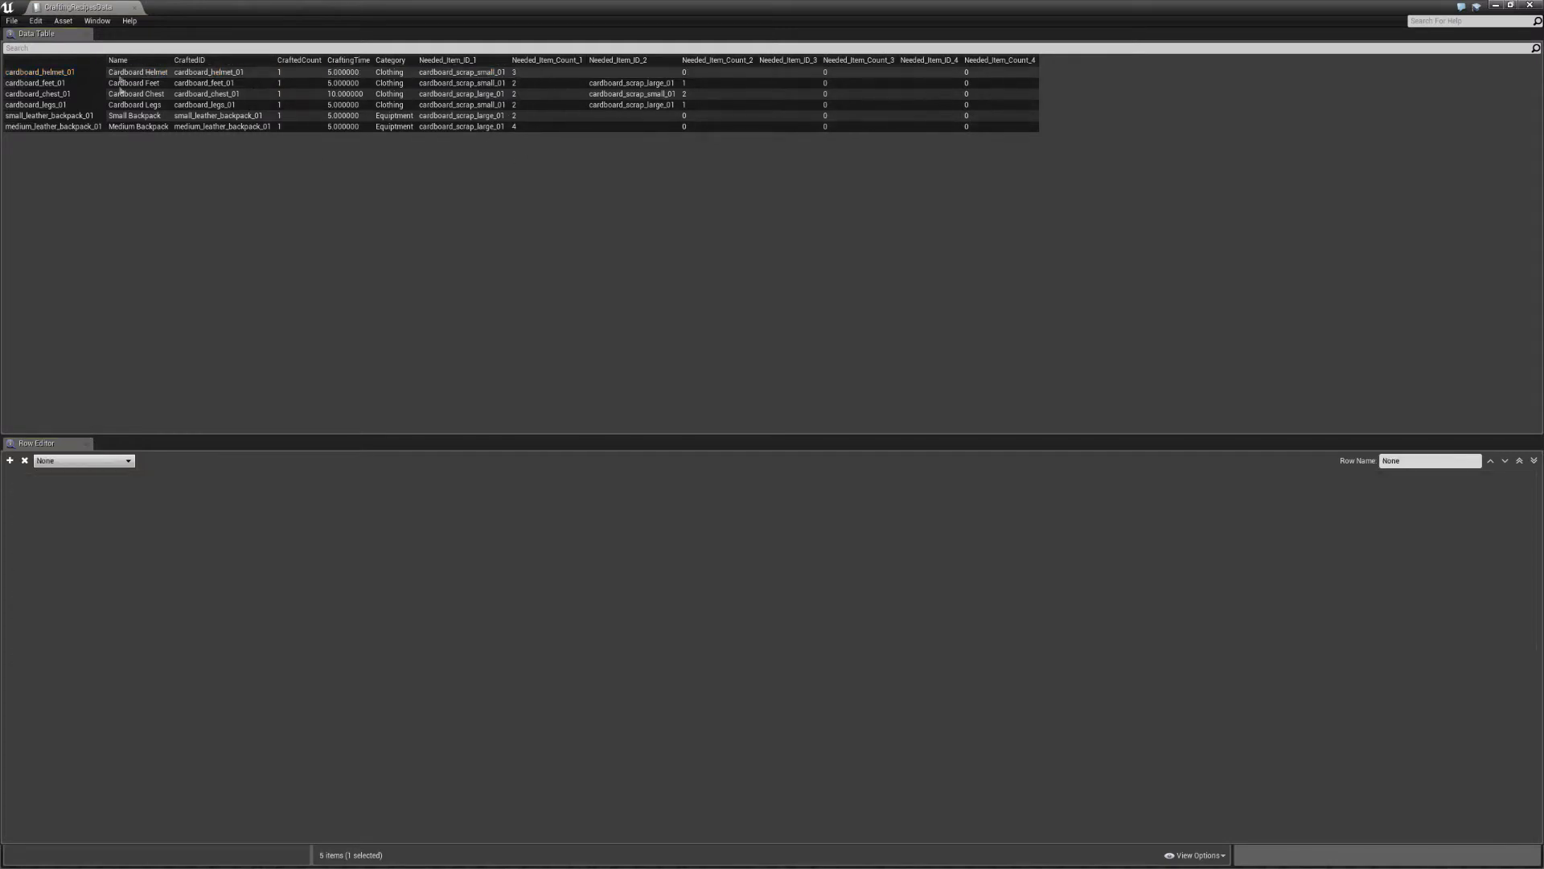
pyautogui.click(10, 462)
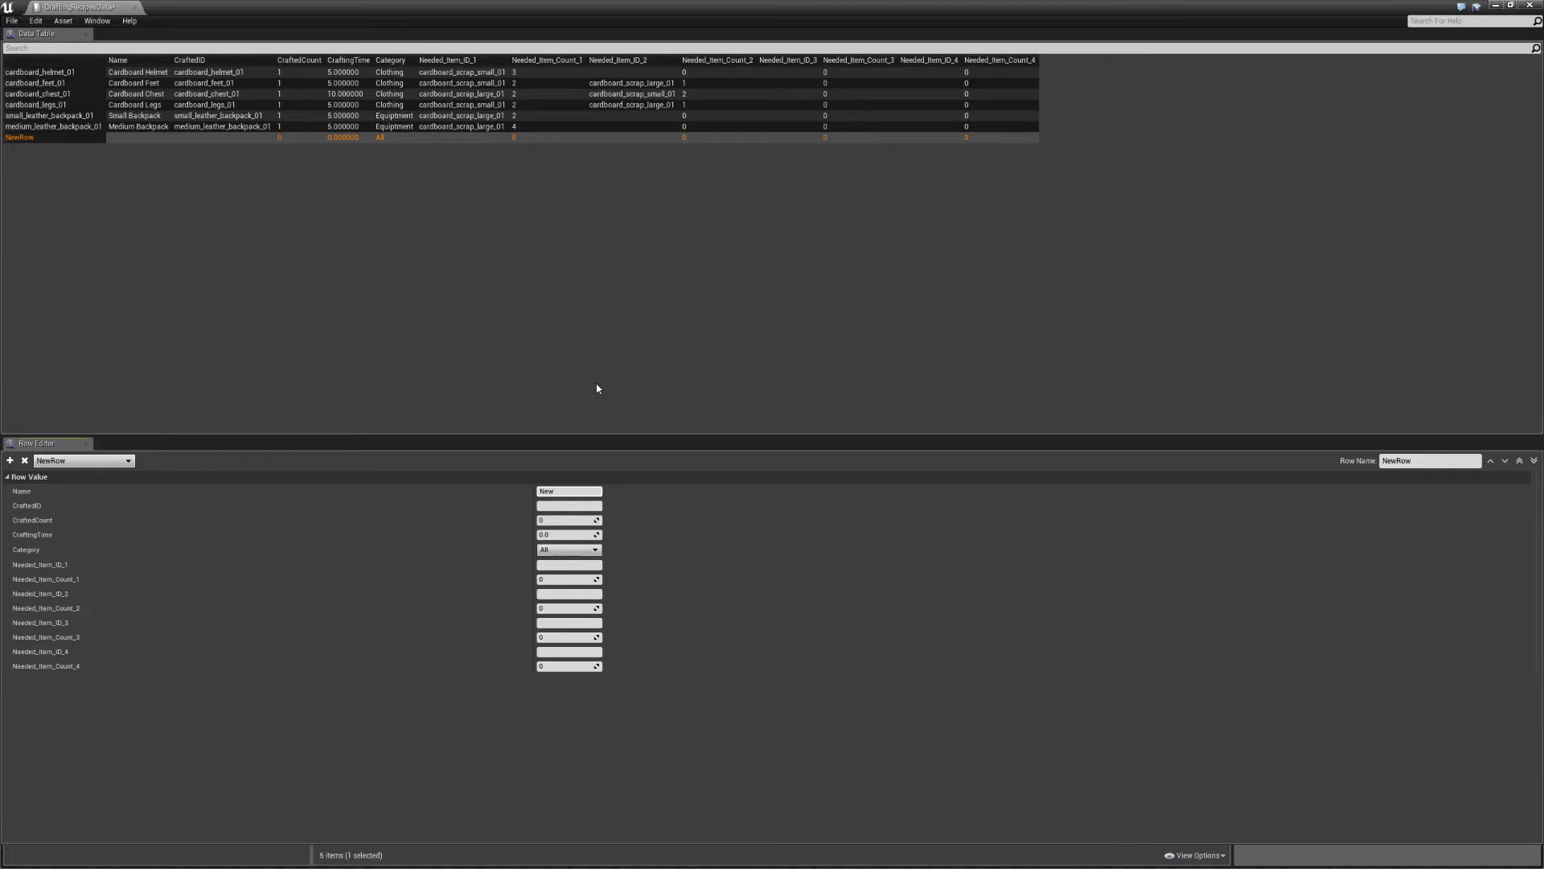
pyautogui.click(568, 506)
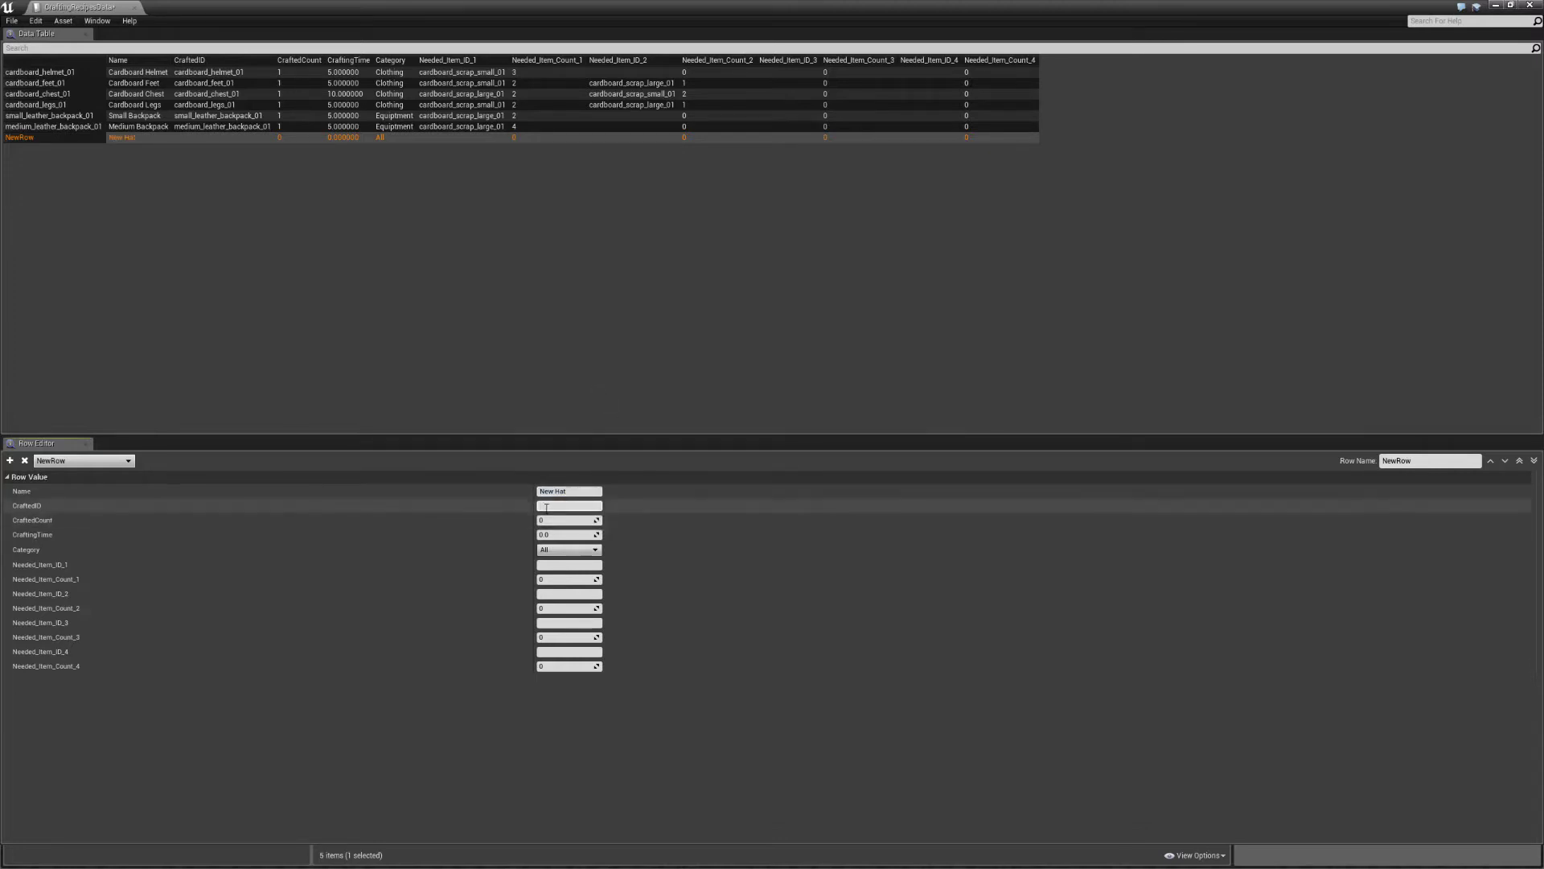
pyautogui.moveTo(534, 513); pyautogui.dragTo(159, 515)
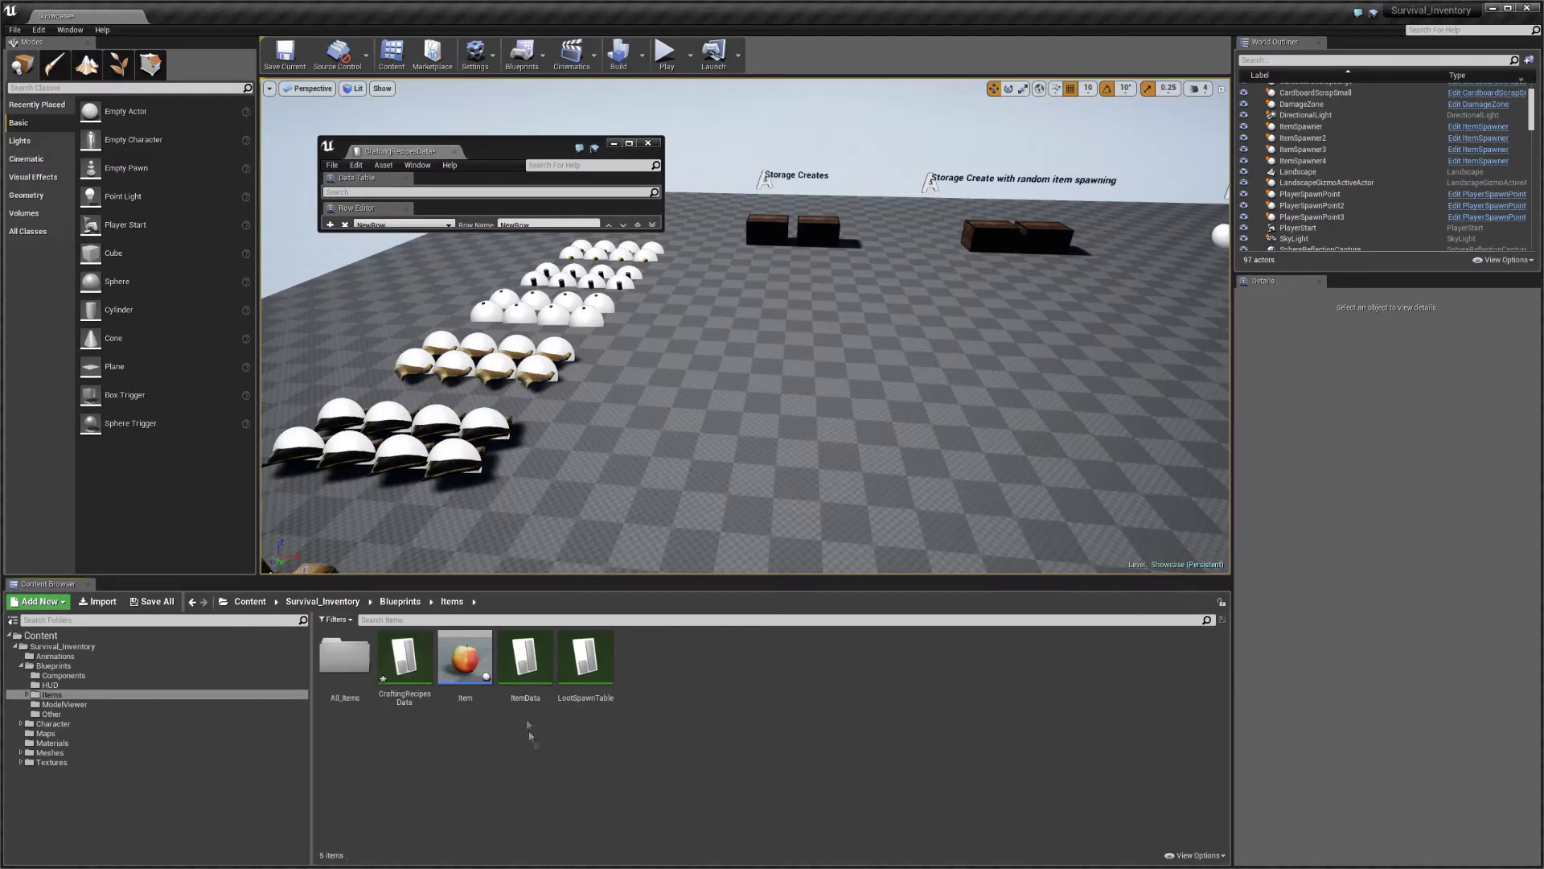
# Step: Open the ItemData table, dock it to the full-size editor window and look up the Cardboard Helmet row
pyautogui.doubleClick(525, 660)
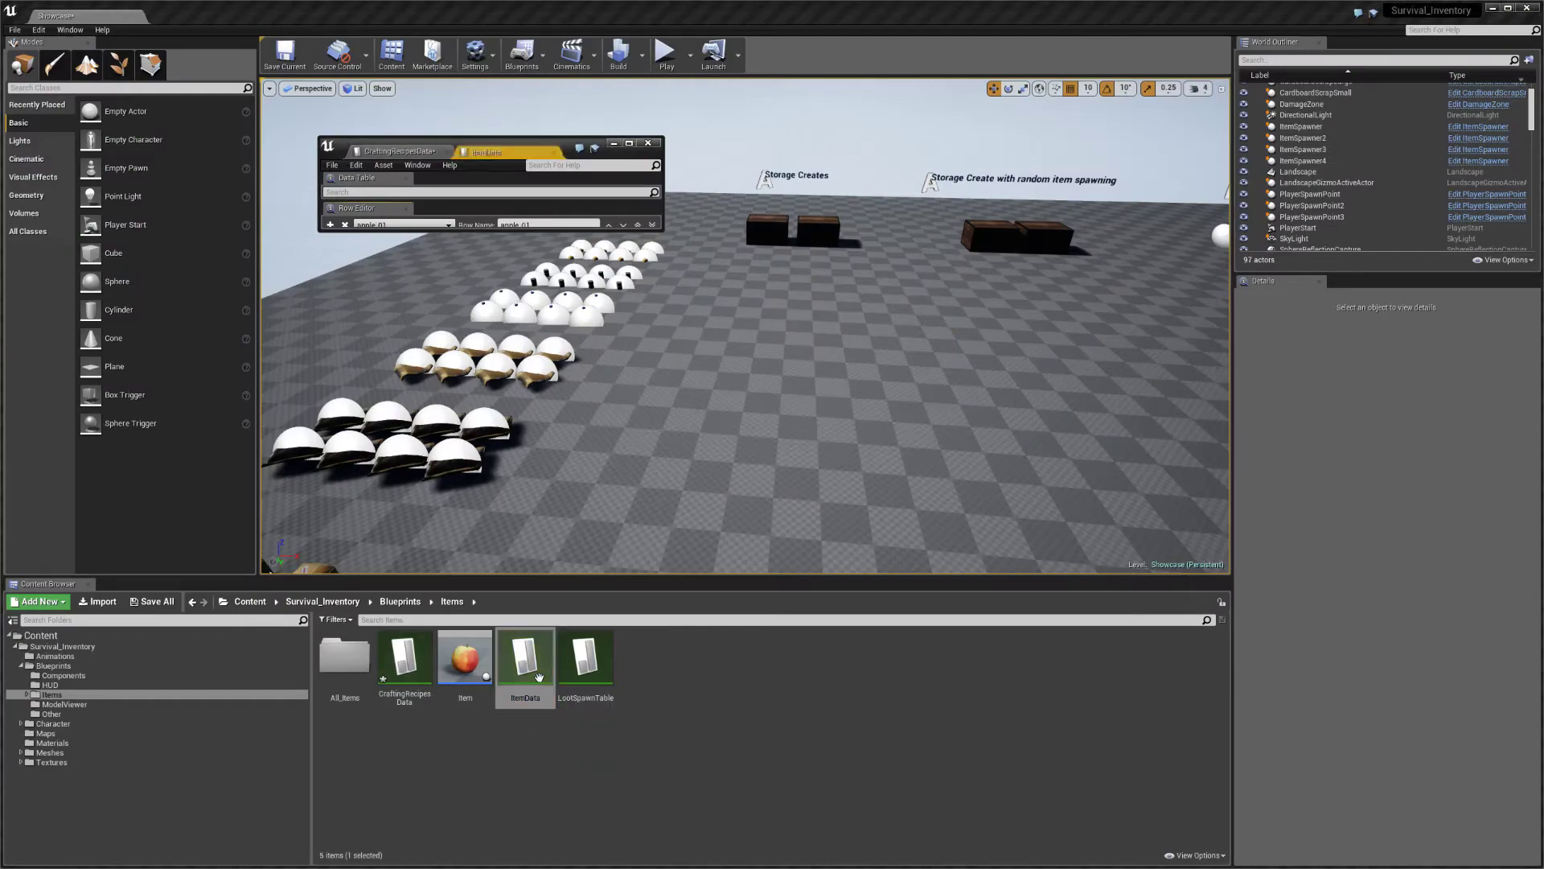
pyautogui.moveTo(558, 147); pyautogui.dragTo(545, 4)
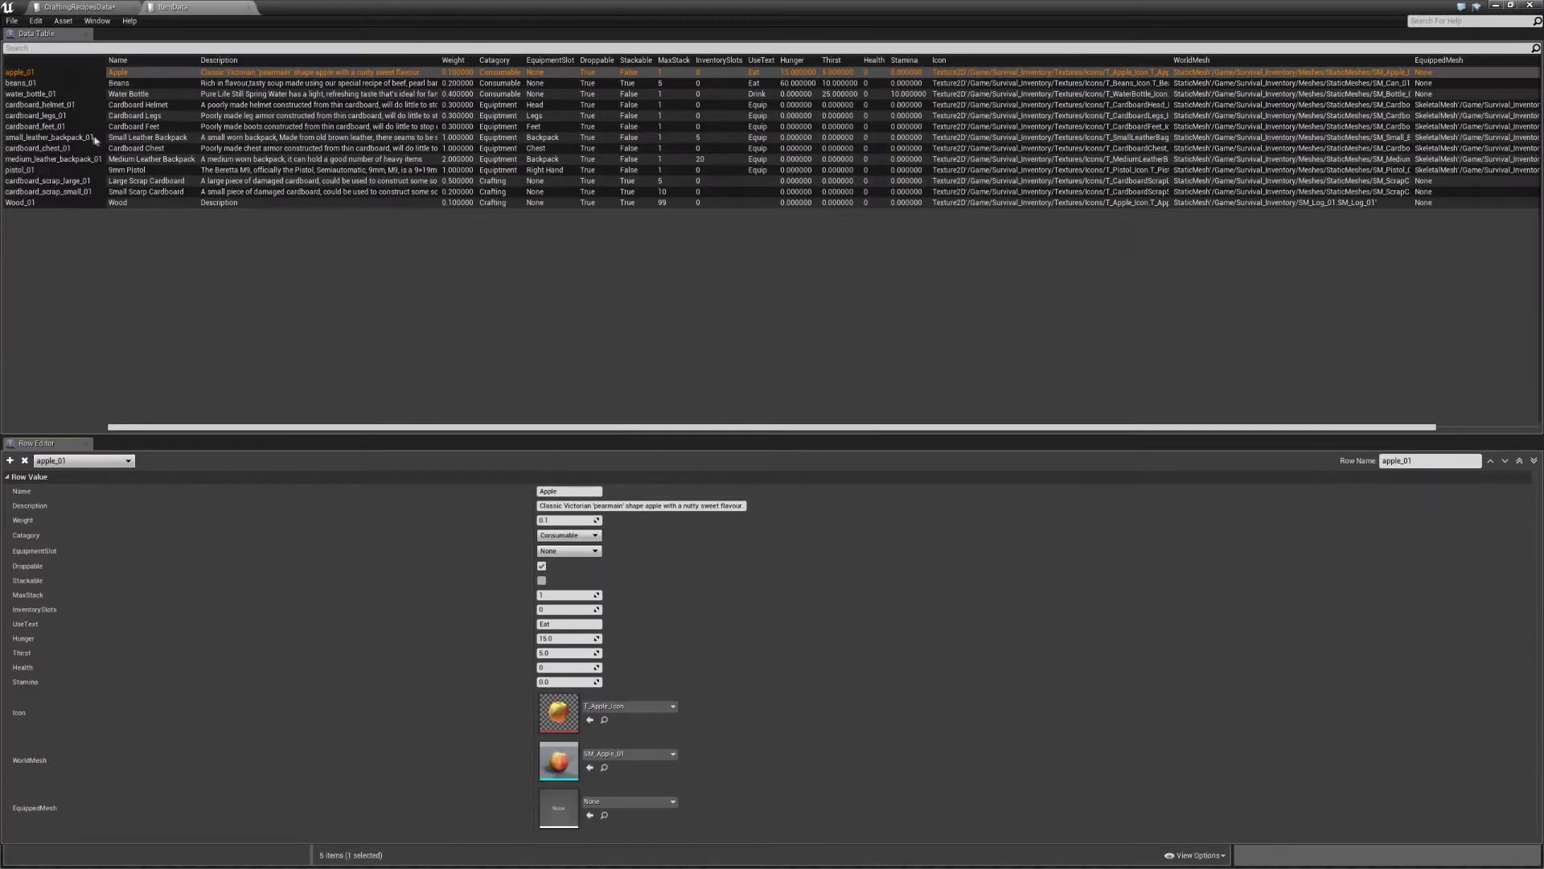
pyautogui.click(84, 106)
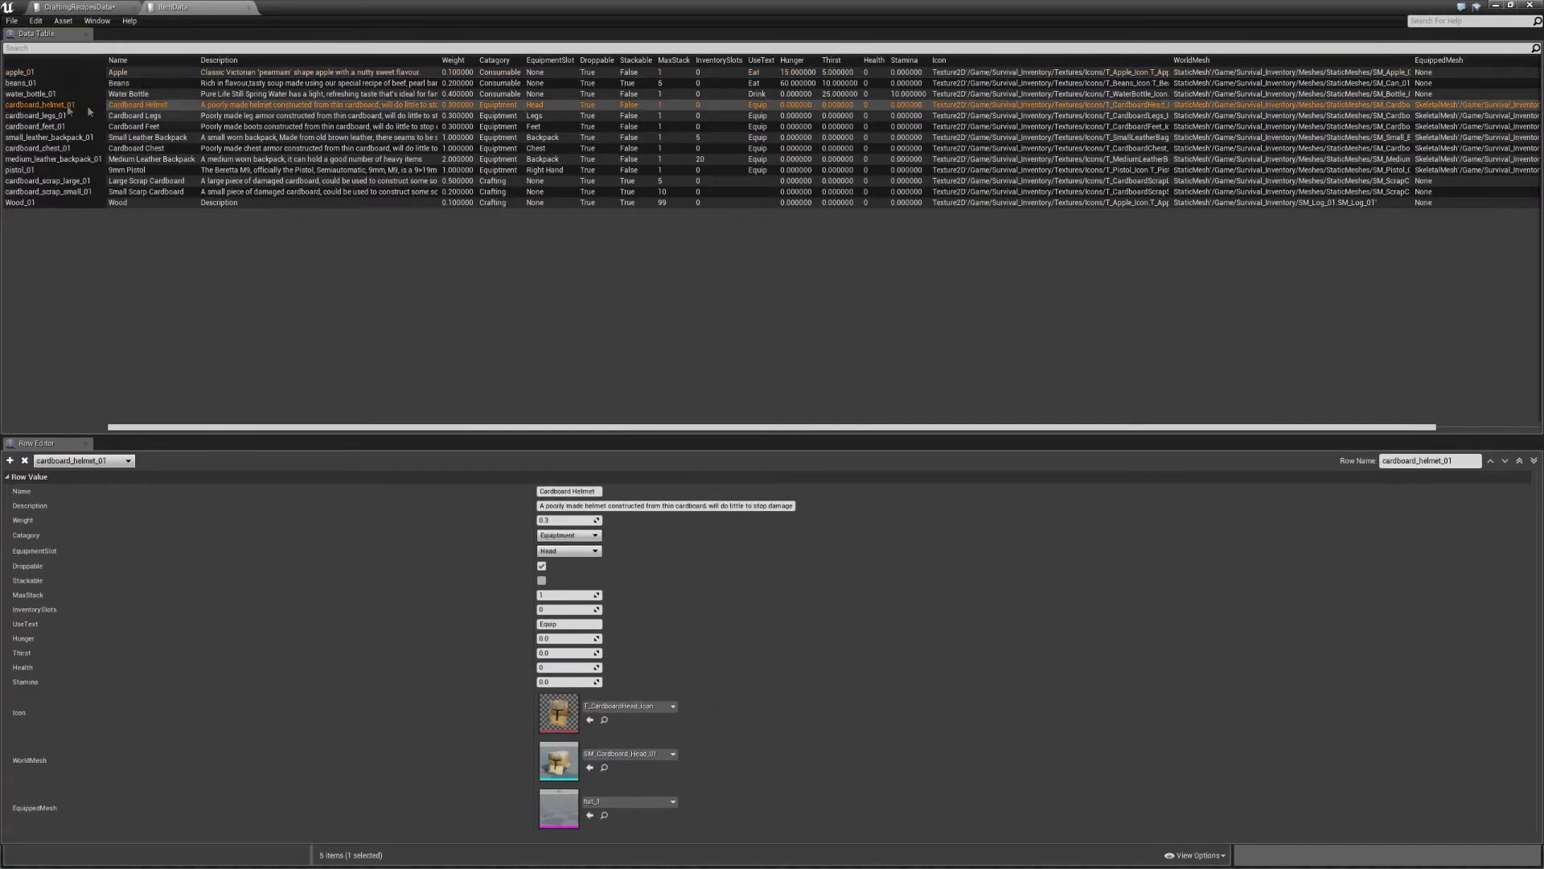
# Step: Set the New Hat recipe's CraftedID to cardboard_helmet_01 in the crafting recipes table
pyautogui.click(79, 7)
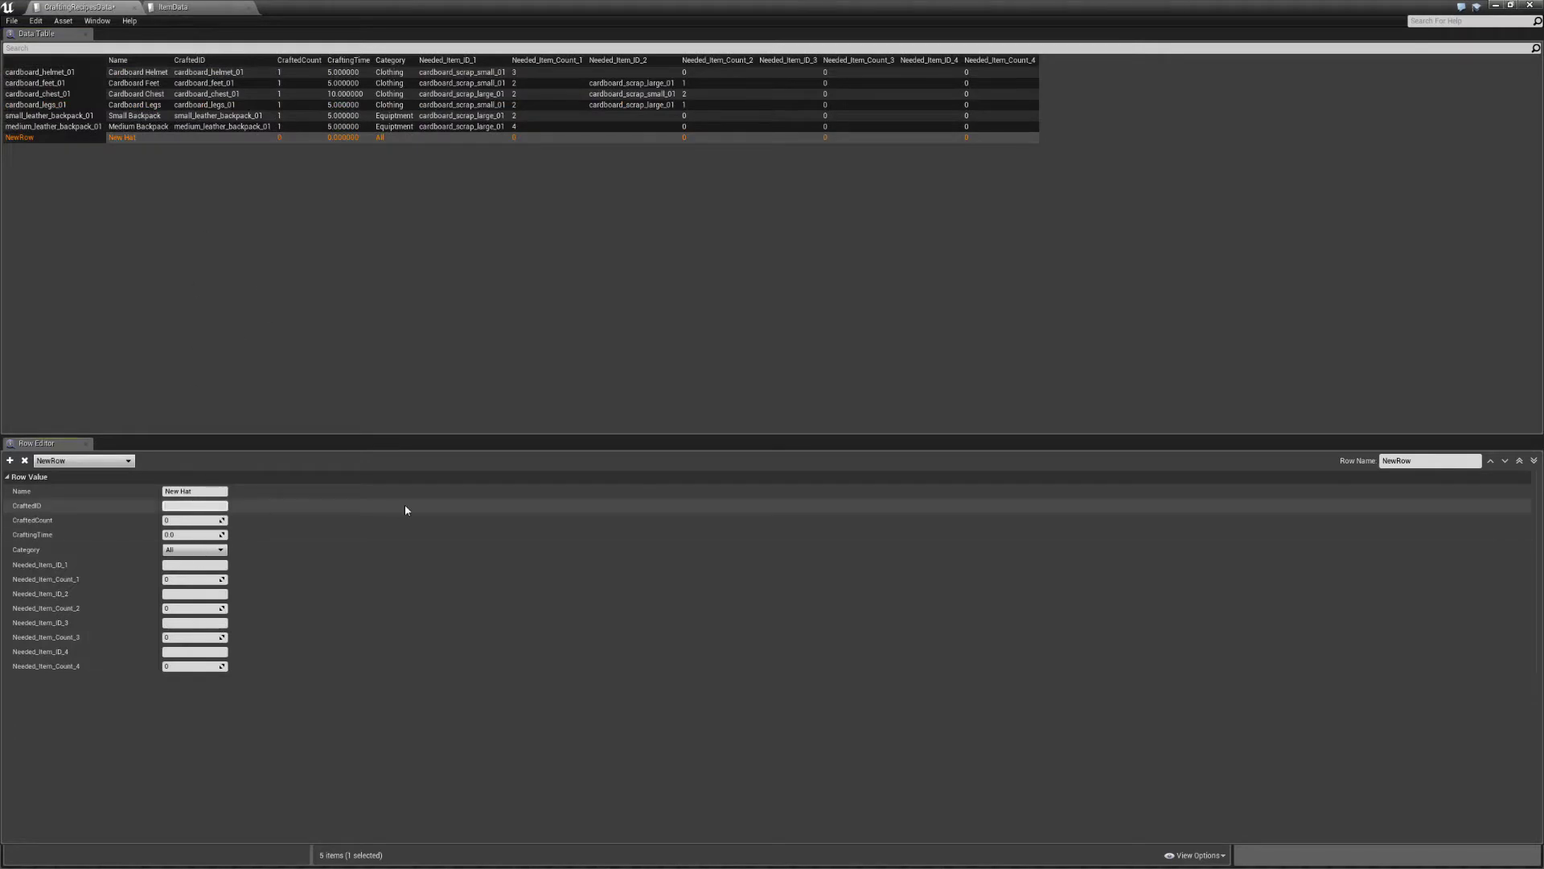
pyautogui.write('cardboard_helmet_01')
pyautogui.press('Return')
# Step: Set the New Hat recipe's crafted count to 1, crafting time to 5.0 and category to Clothing
pyautogui.click(196, 521)
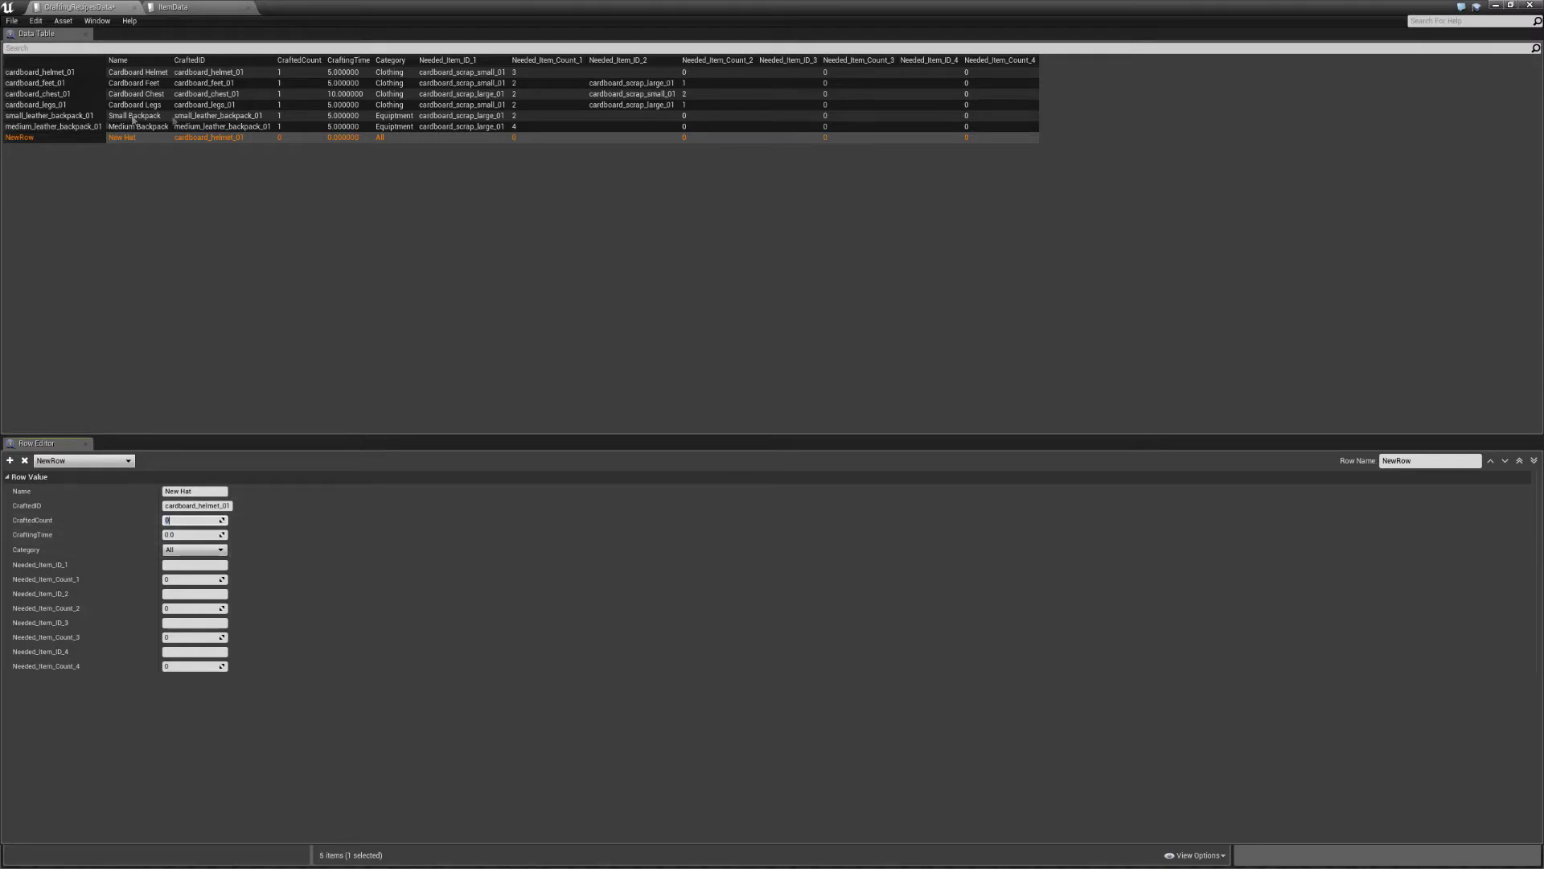
pyautogui.write('1')
pyautogui.press('Tab')
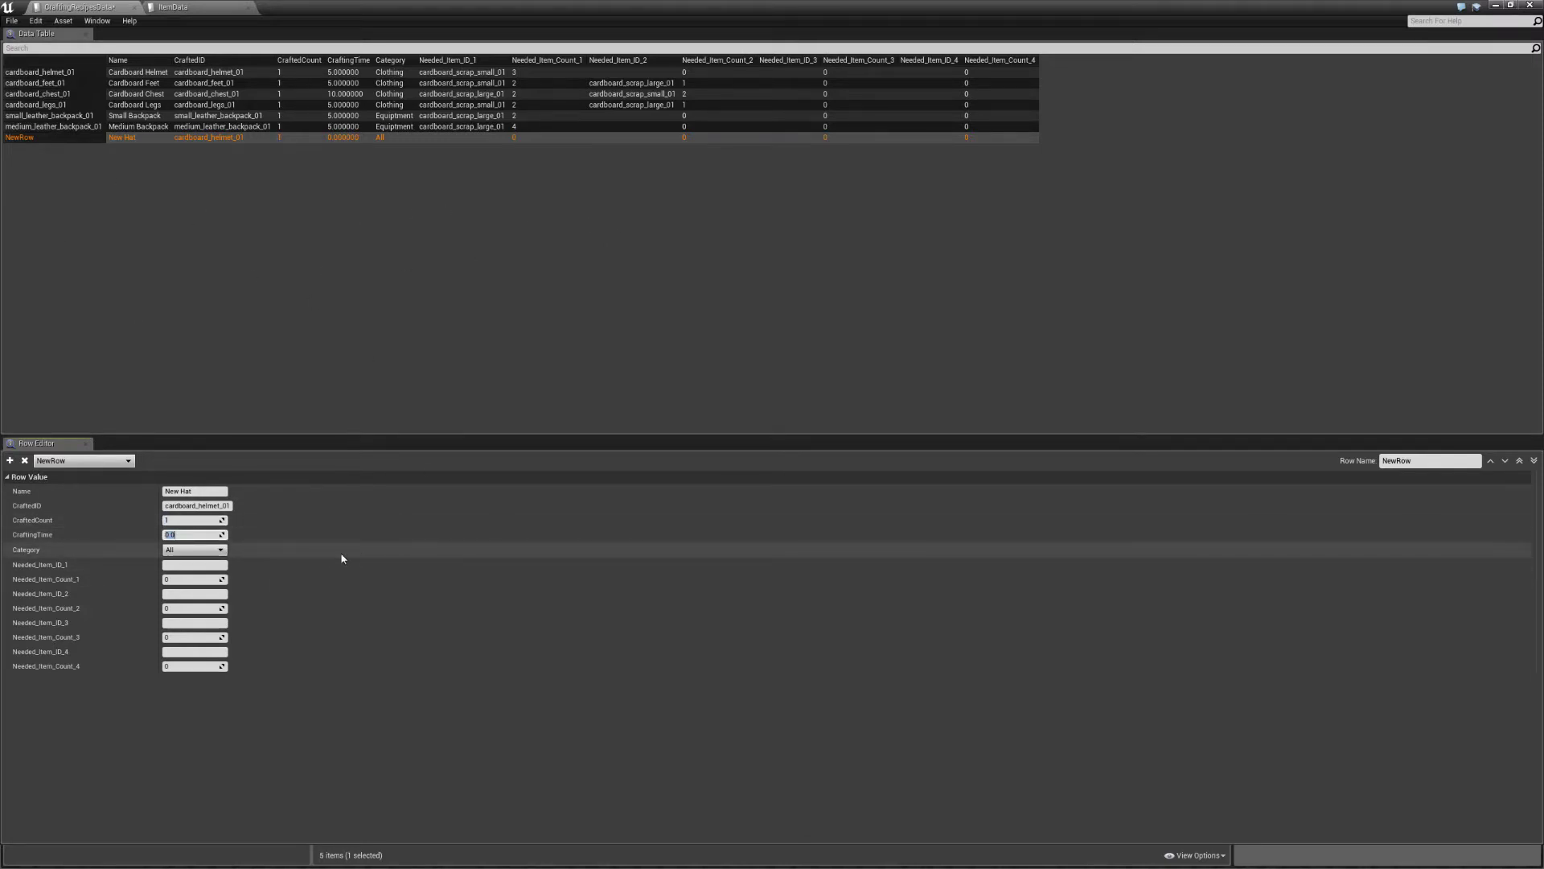
pyautogui.click(197, 549)
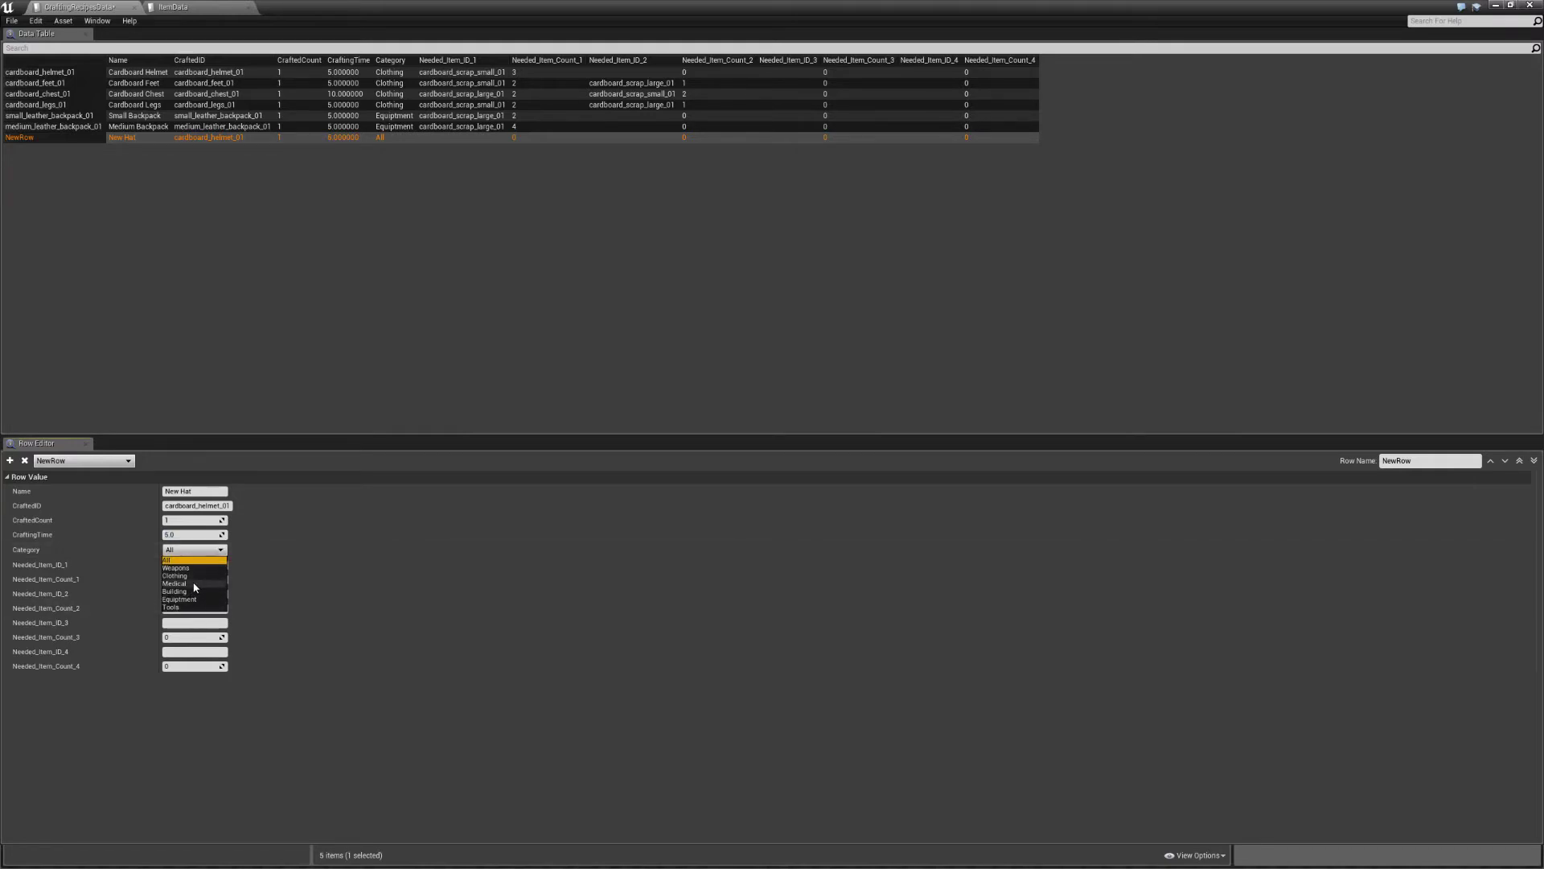
pyautogui.click(196, 575)
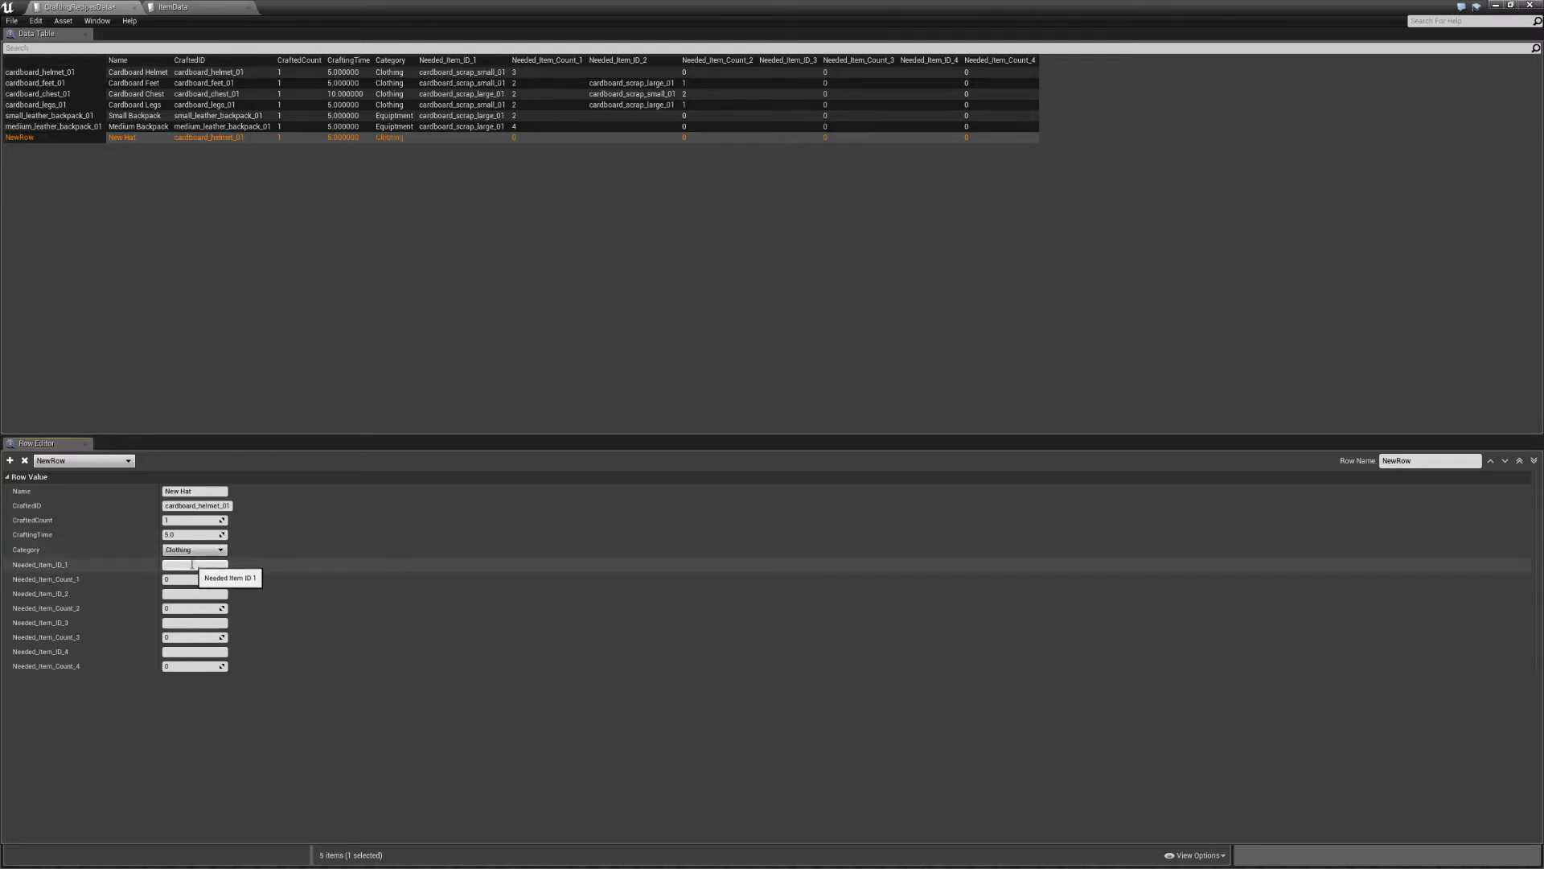
# Step: Set the New Hat recipe's first needed item to apple_01 with a count of 2
pyautogui.click(191, 564)
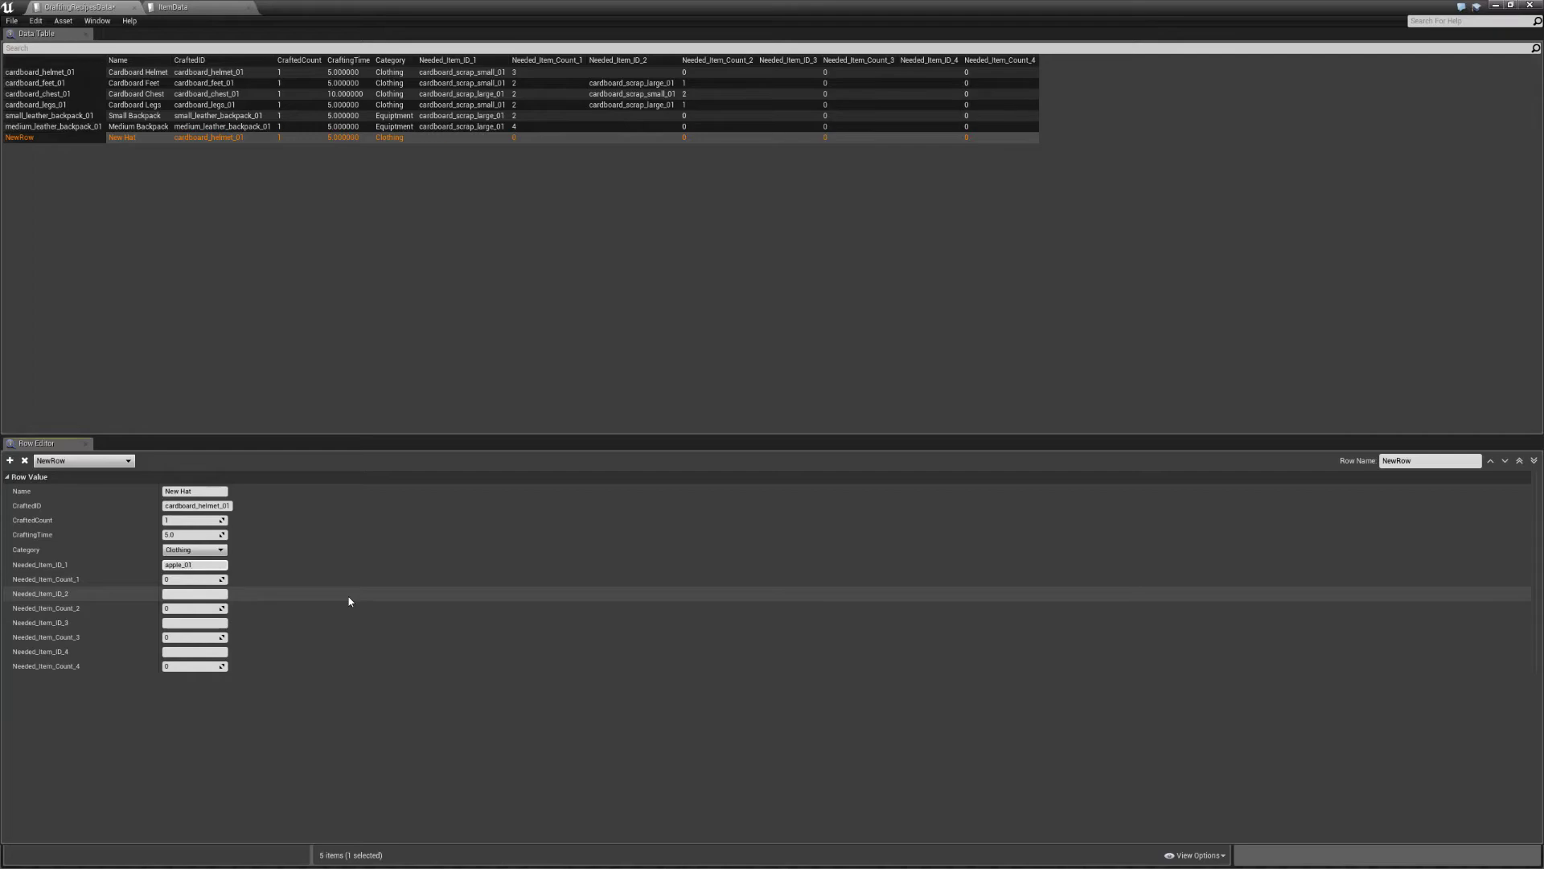
pyautogui.press('Tab')
pyautogui.press('Tab')
# Step: Look up the beans ID in ItemData and set the recipe's second needed item to beans_01 with a count of 1
pyautogui.click(171, 7)
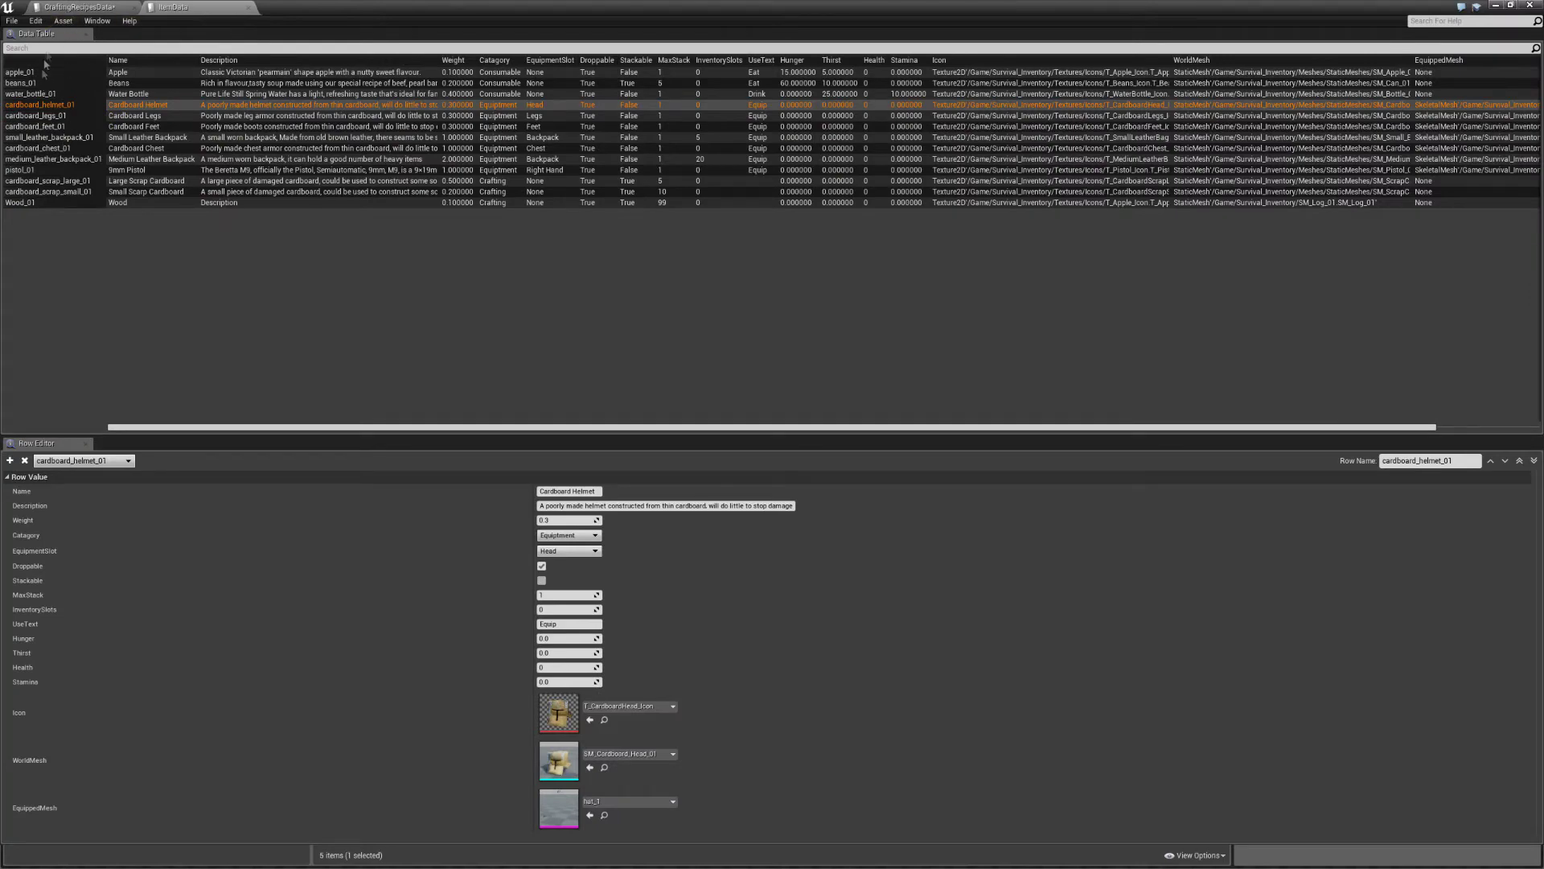
pyautogui.click(78, 6)
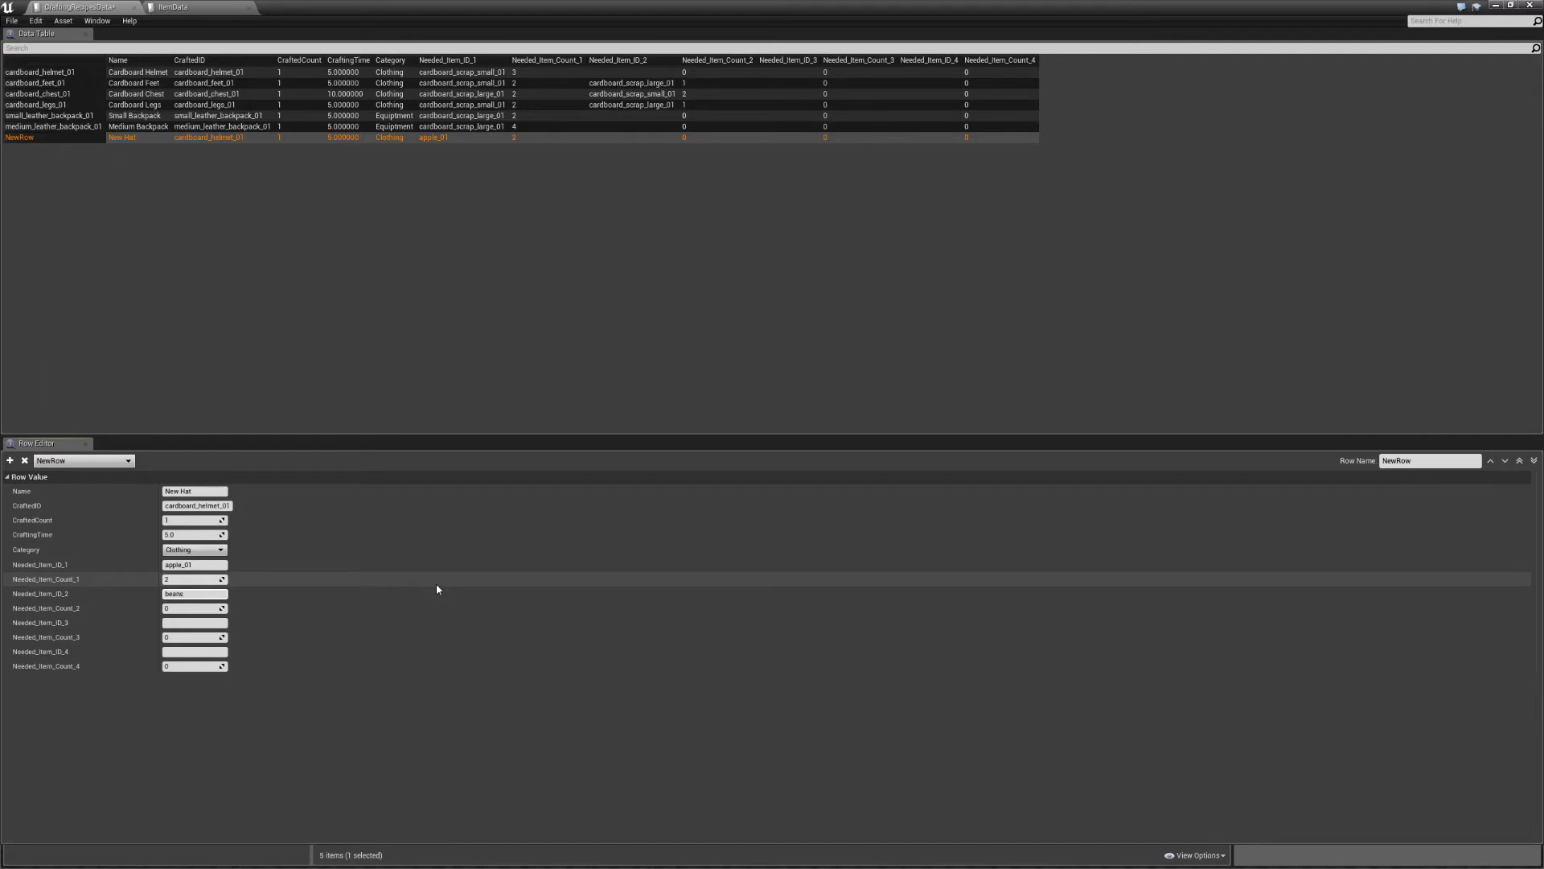
pyautogui.write('beans_01')
pyautogui.press('Return')
pyautogui.click(184, 607)
pyautogui.write('1')
pyautogui.press('Return')
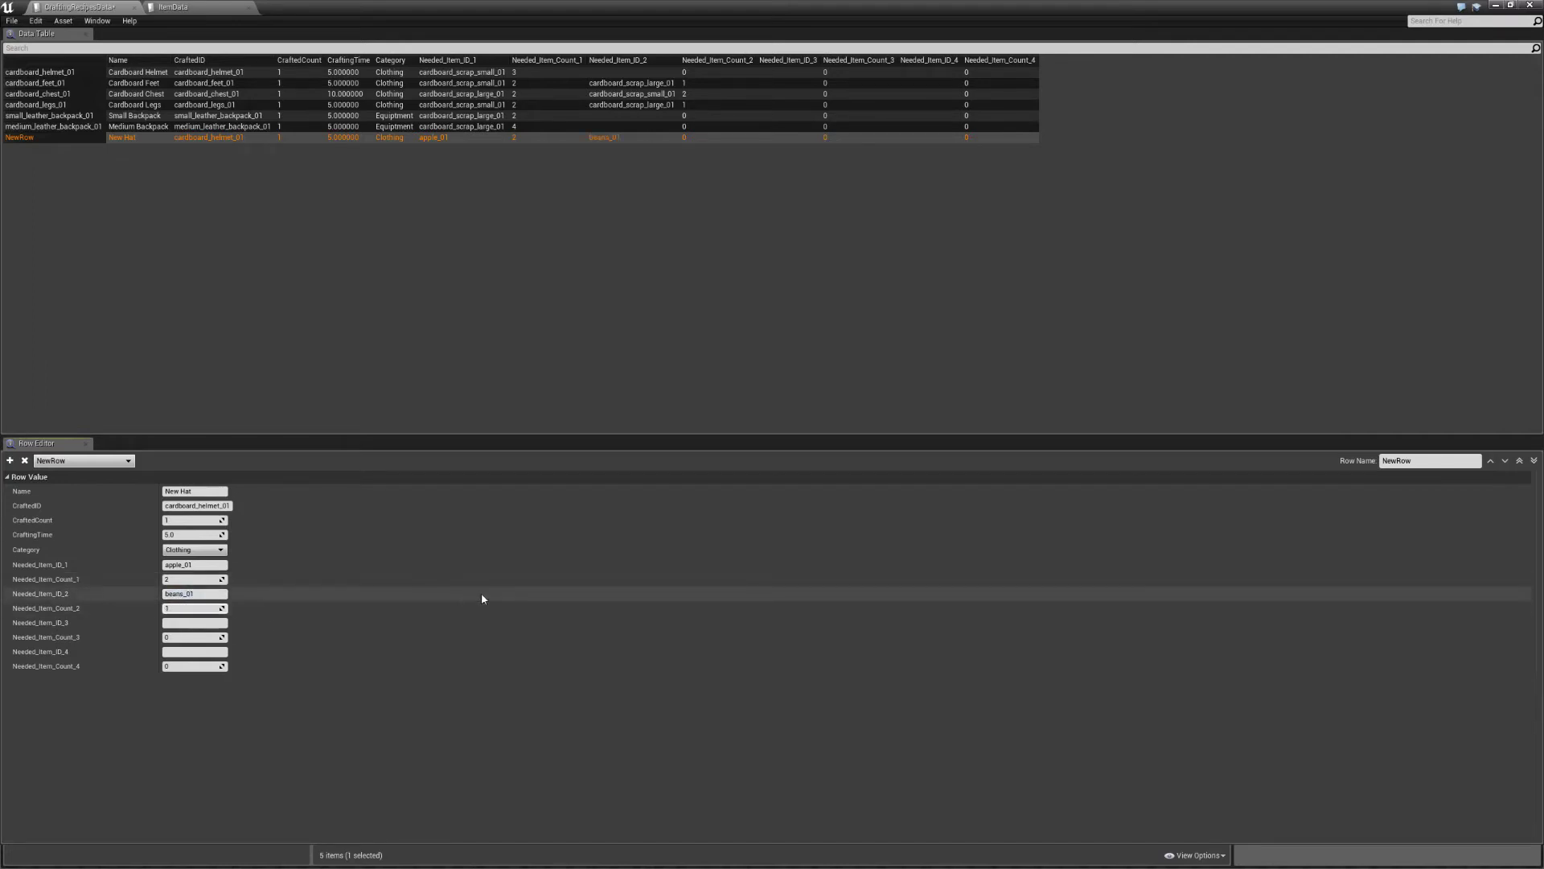
# Step: Check the item IDs in ItemData and enter waterbottle_01 as the recipe's third needed item
pyautogui.click(186, 7)
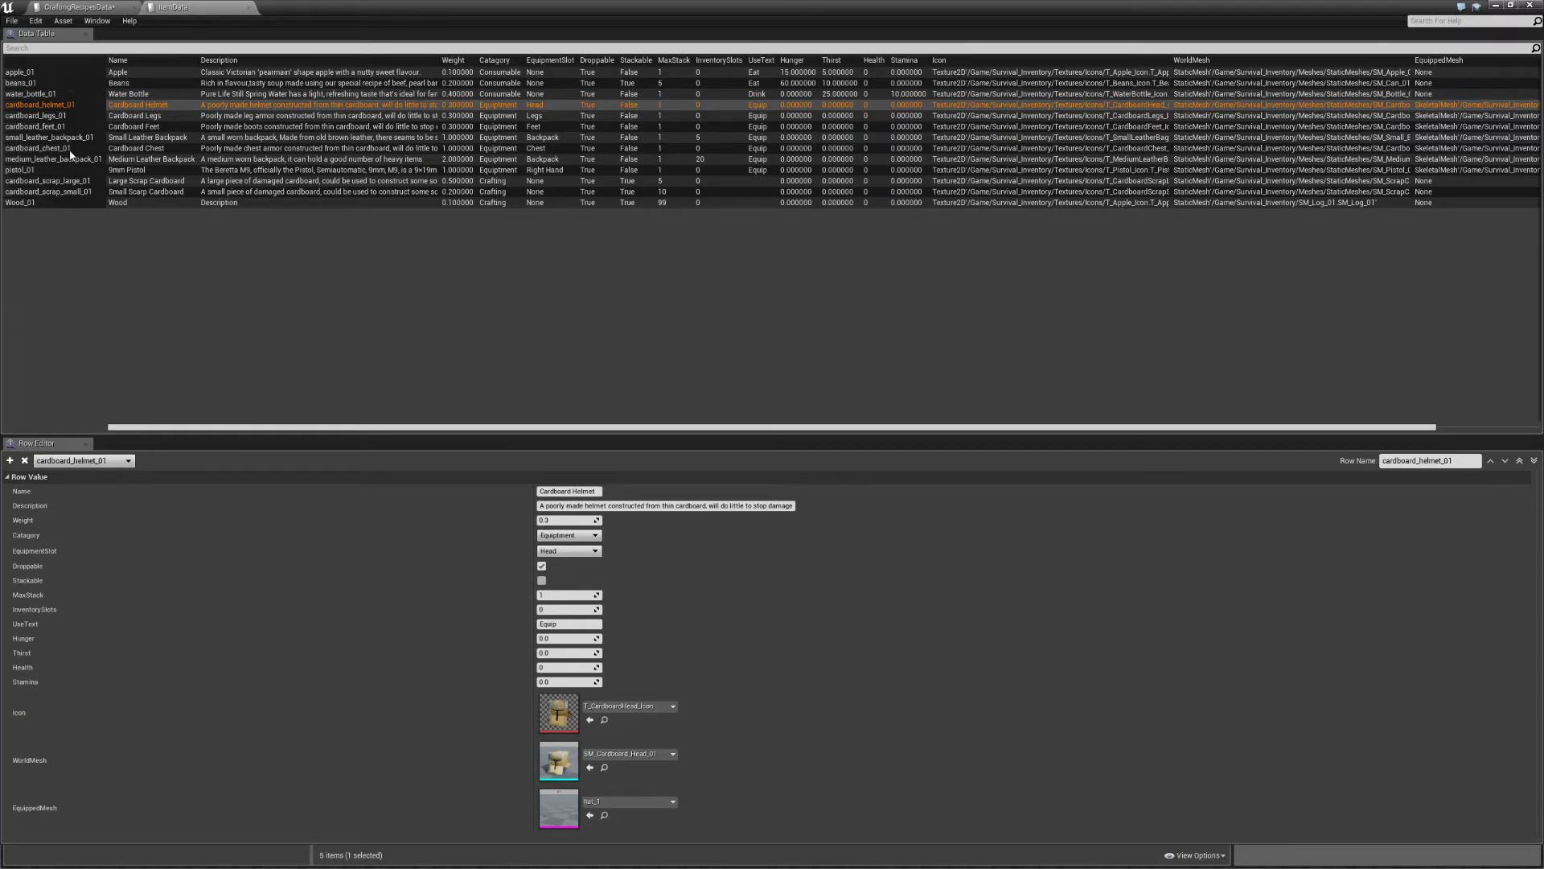
pyautogui.click(77, 7)
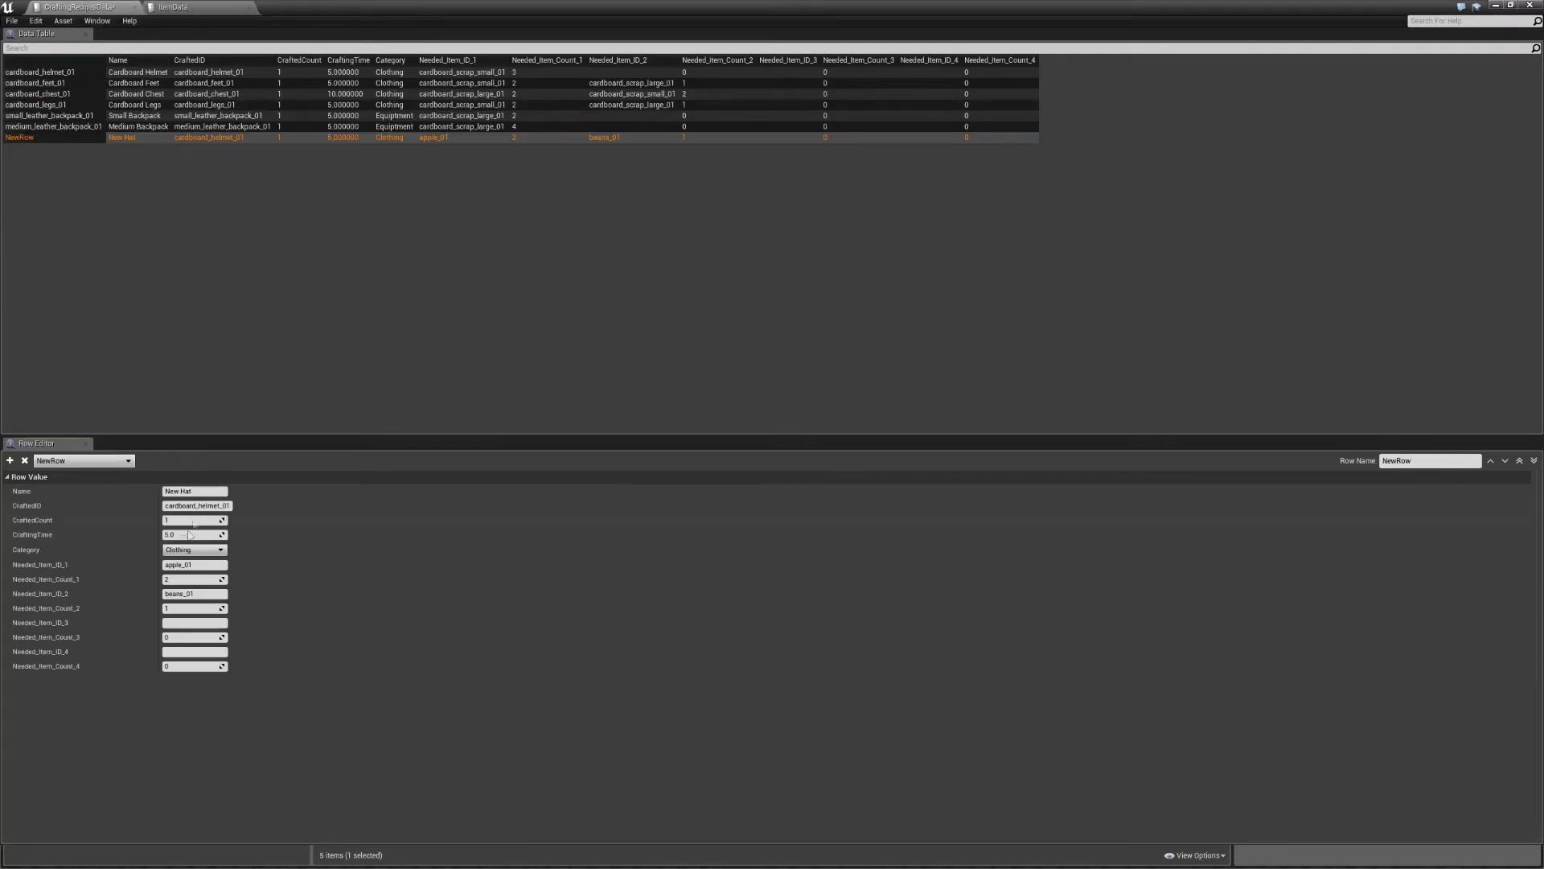
pyautogui.click(181, 622)
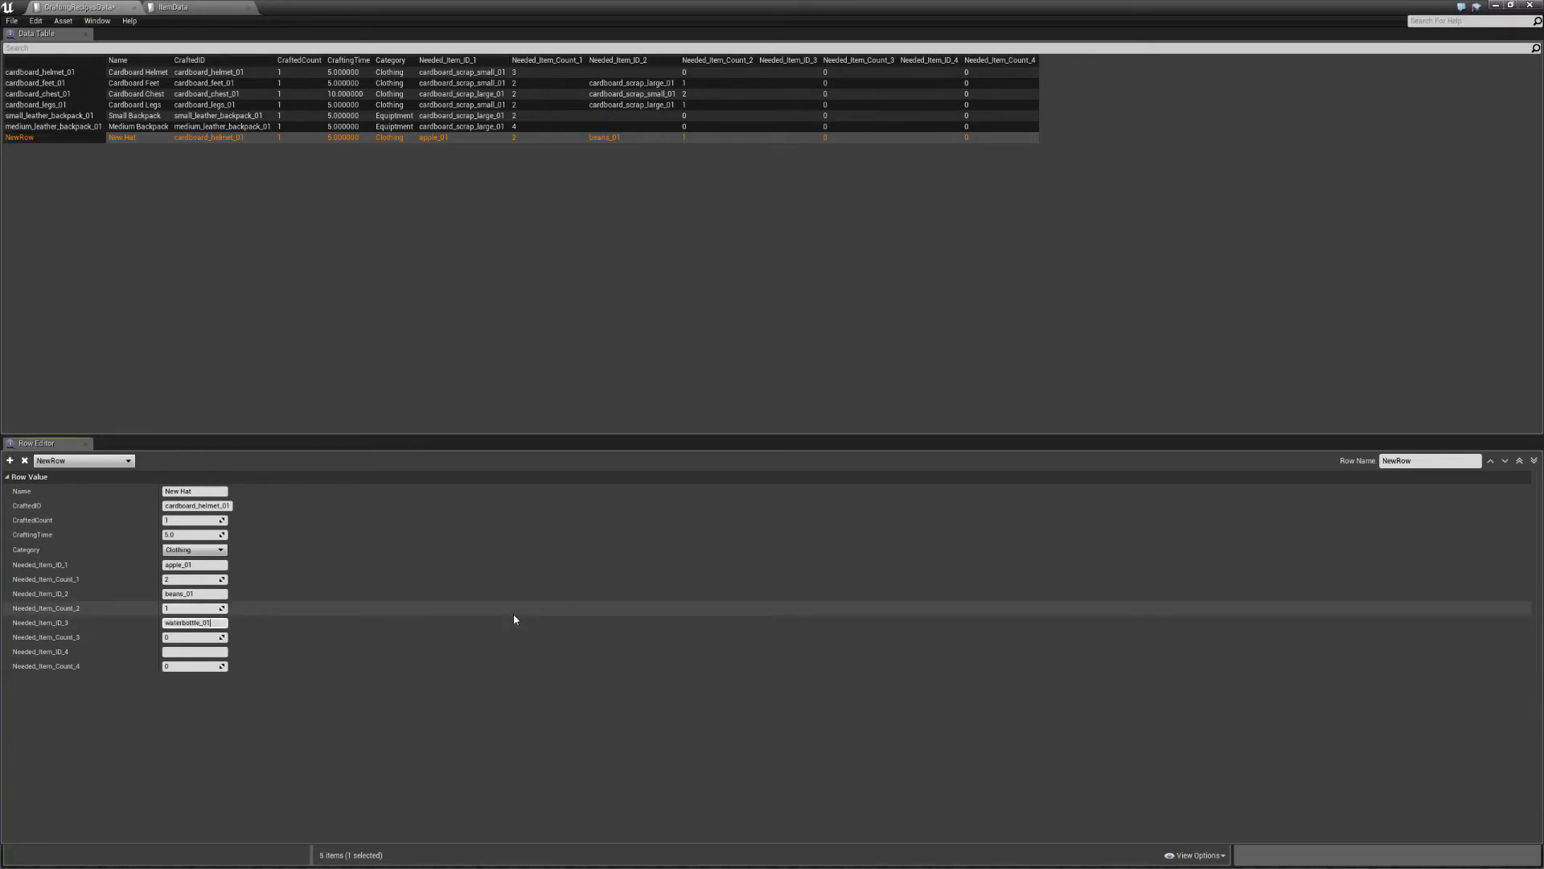
pyautogui.press('Return')
# Step: Recheck the item ID in ItemData, correct the third needed item to water_bottle_01 and set its count to 2
pyautogui.click(173, 7)
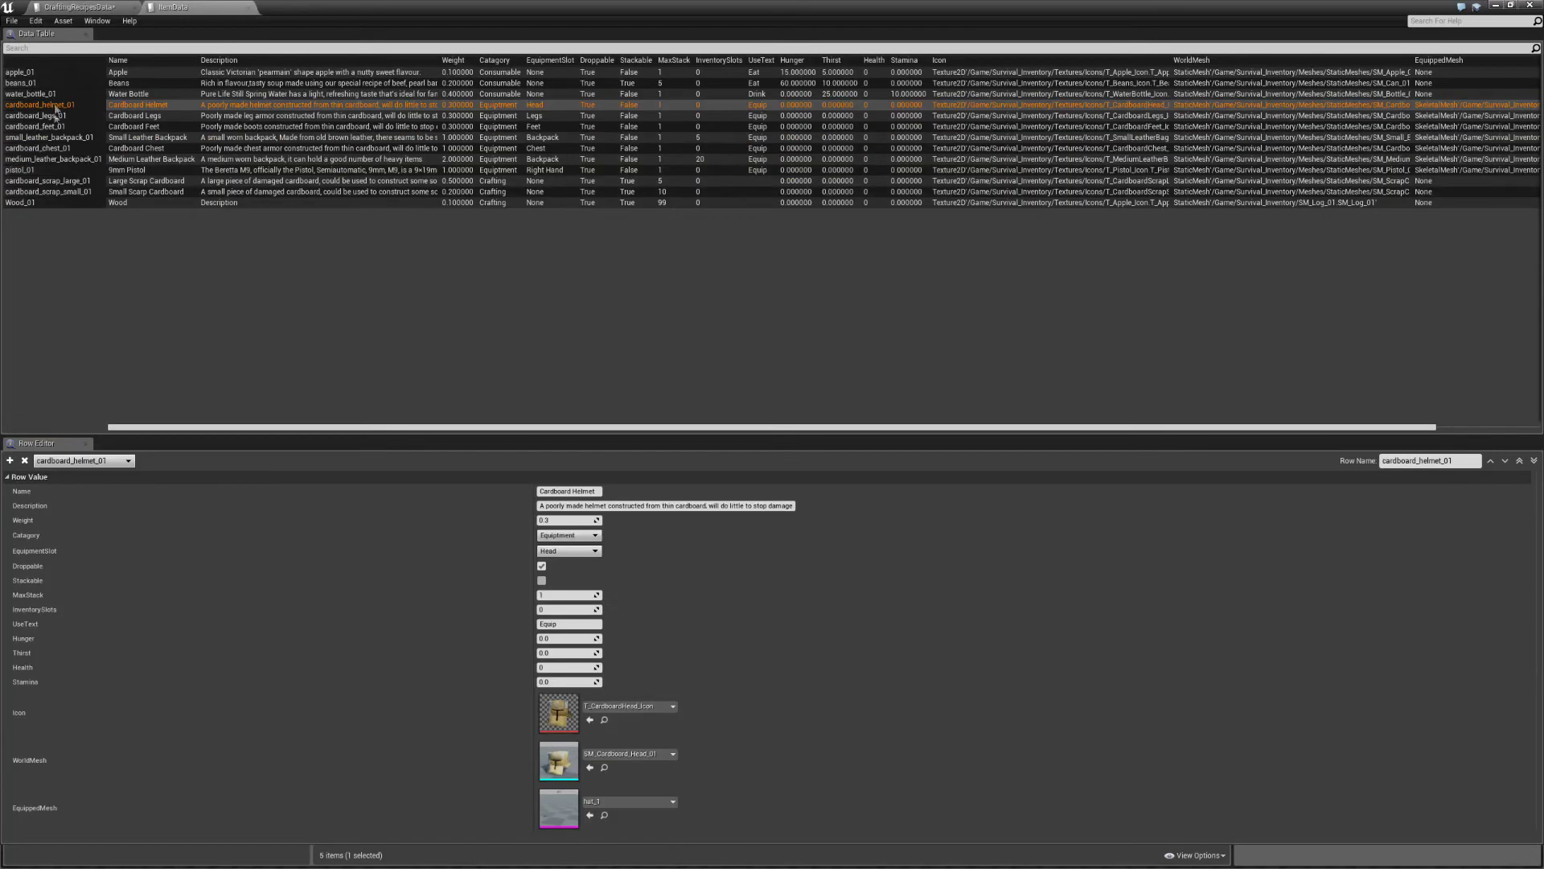
pyautogui.click(77, 8)
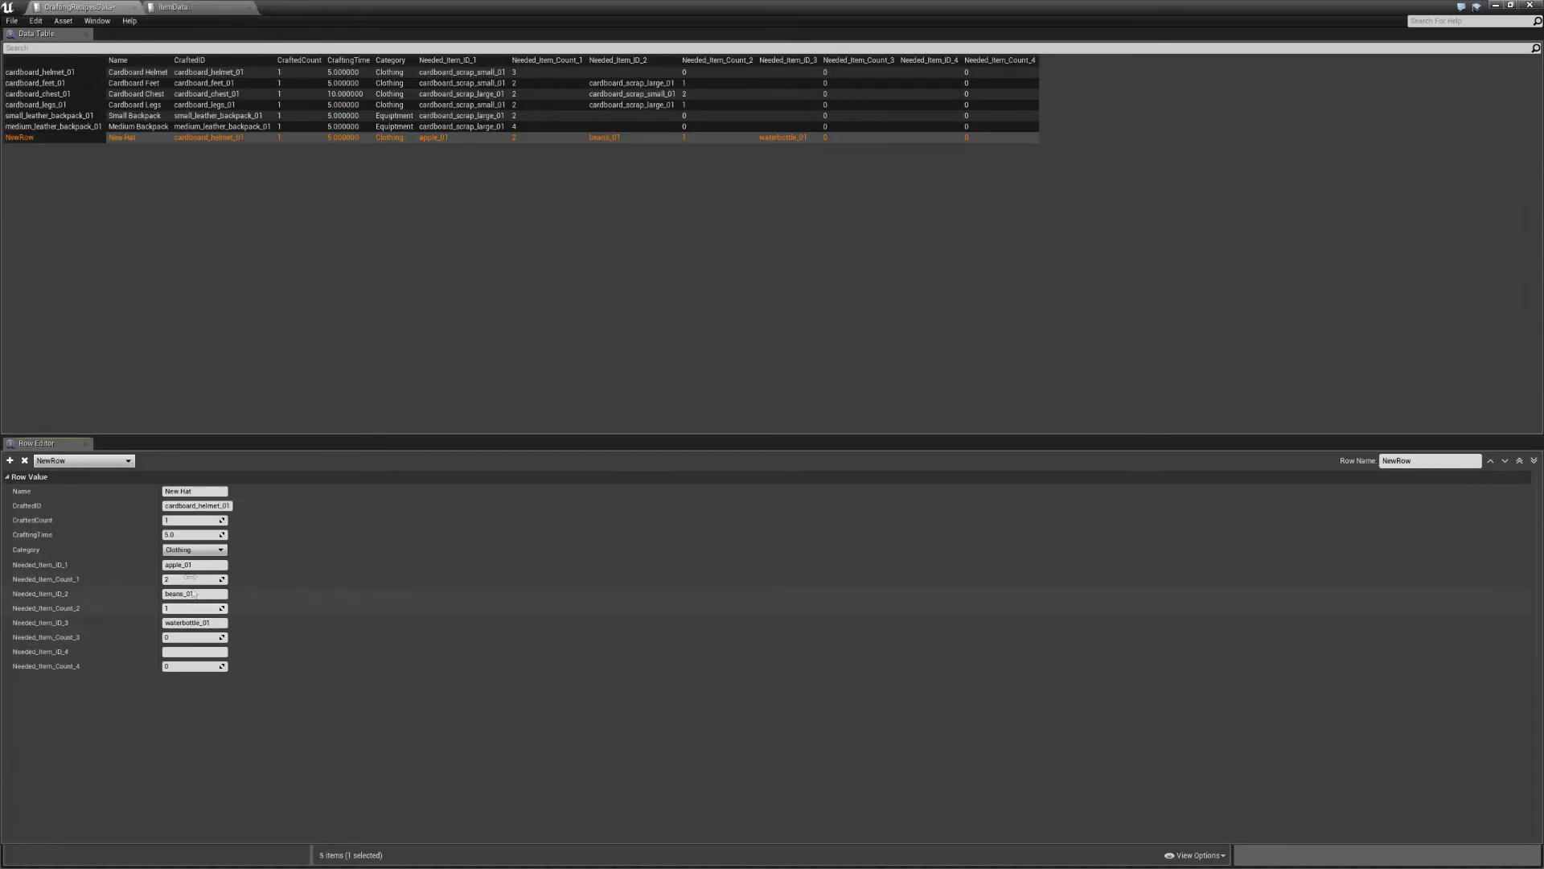
pyautogui.click(184, 623)
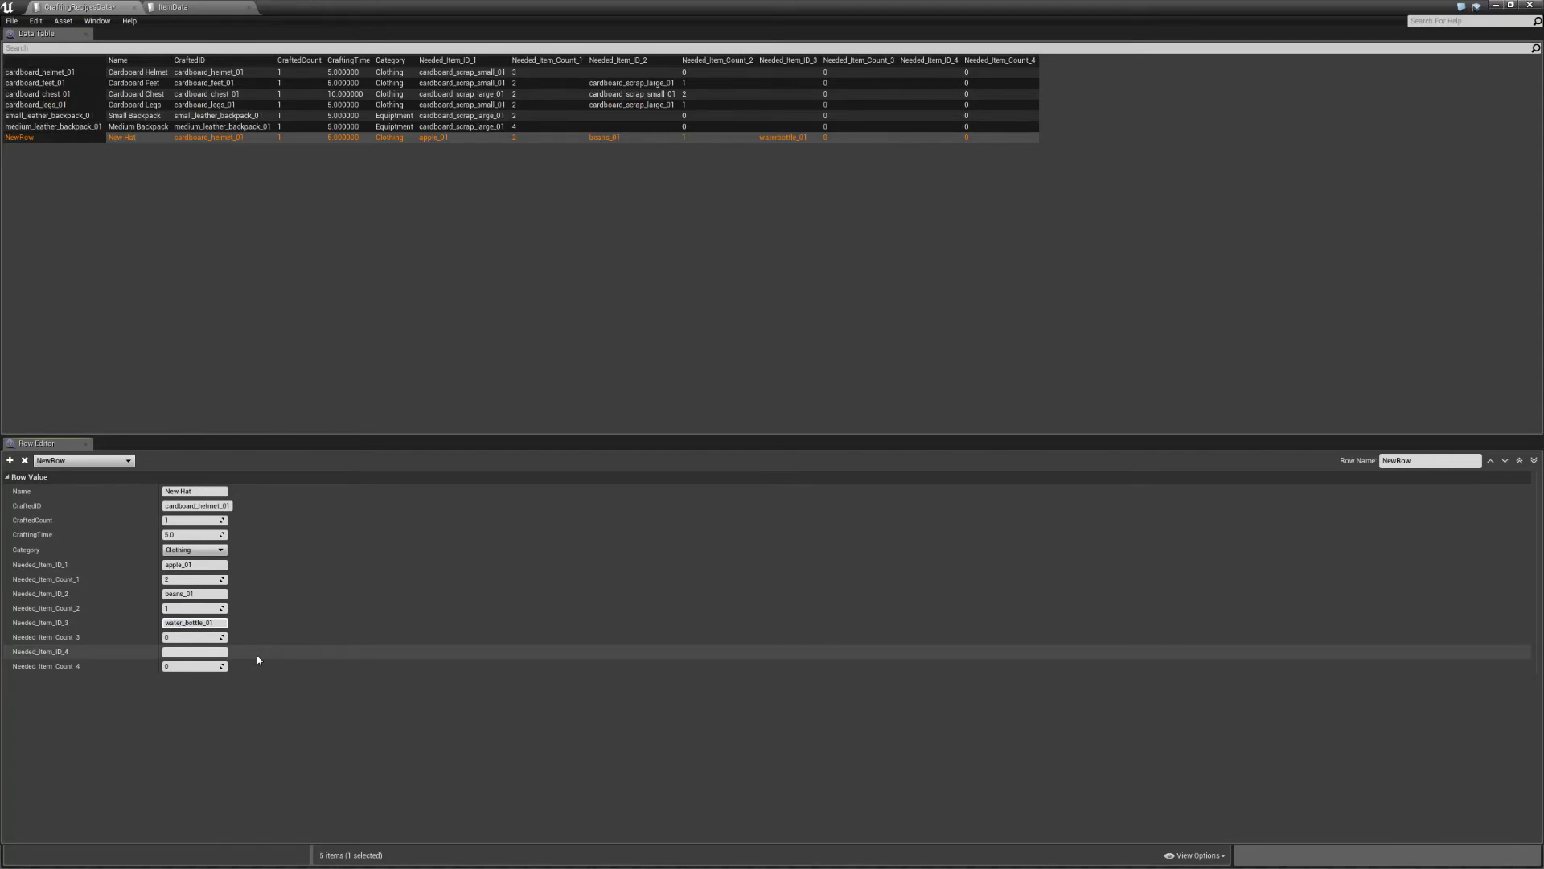
pyautogui.press('Return')
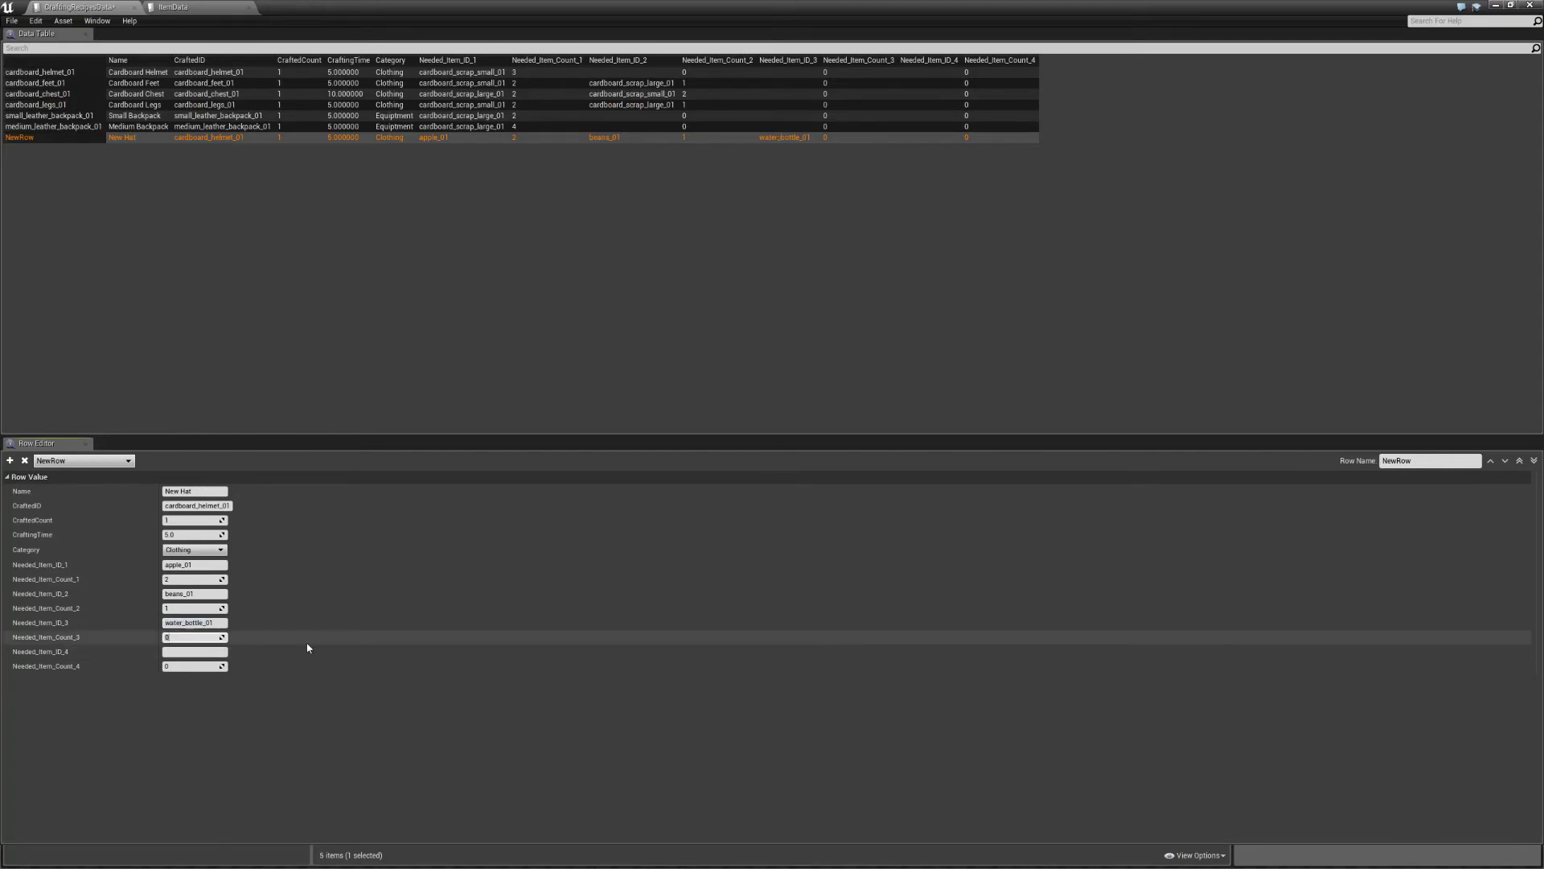
pyautogui.press('Return')
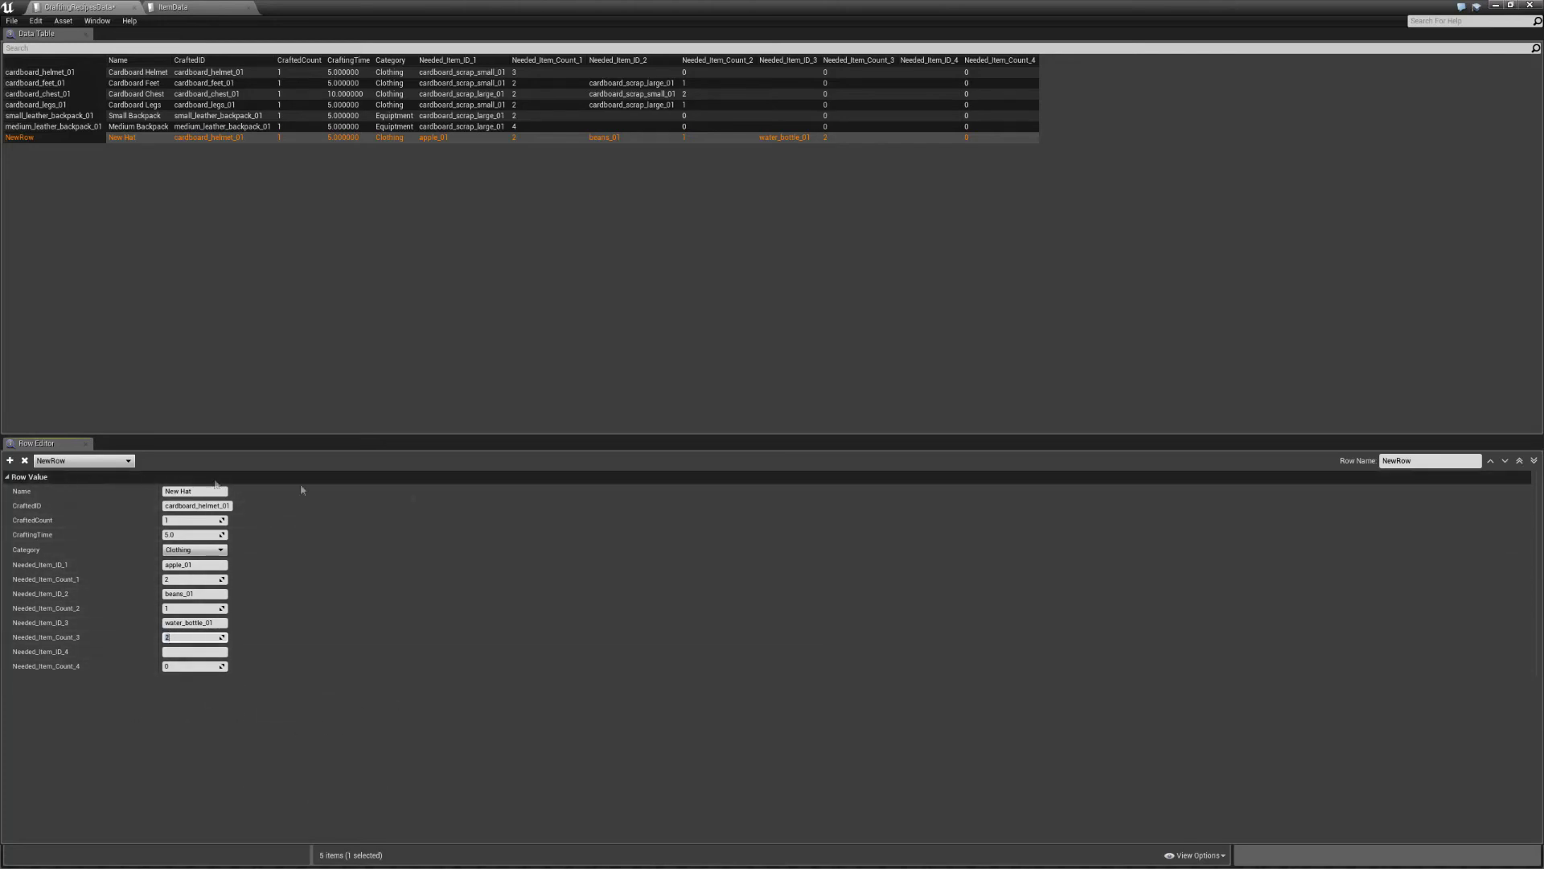
# Step: Save the crafting recipes table and close the data table editor window
pyautogui.click(11, 21)
pyautogui.click(26, 44)
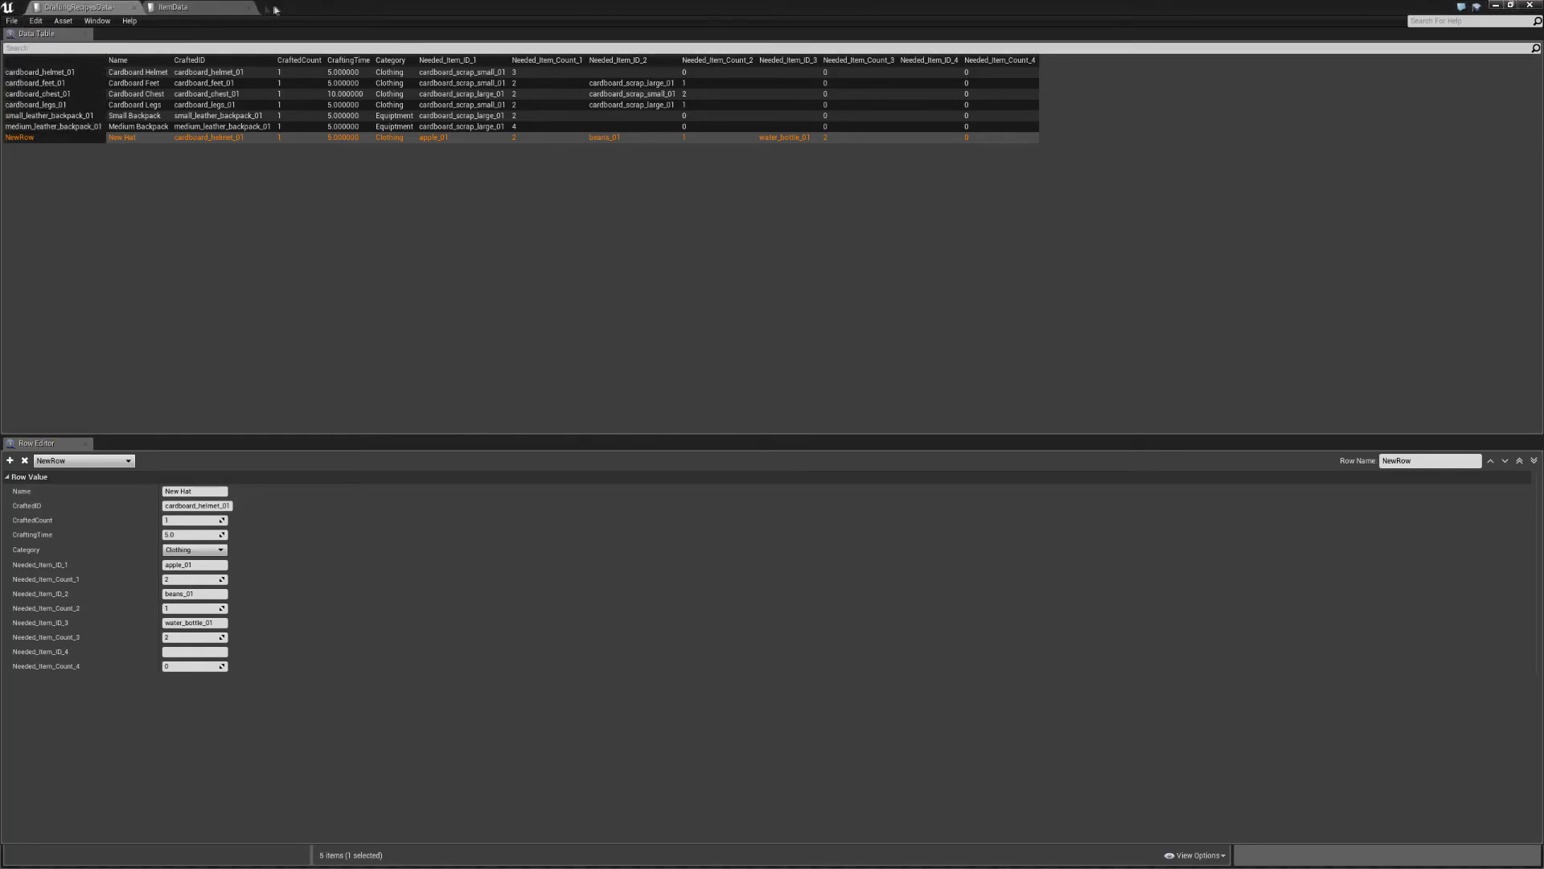
pyautogui.click(218, 9)
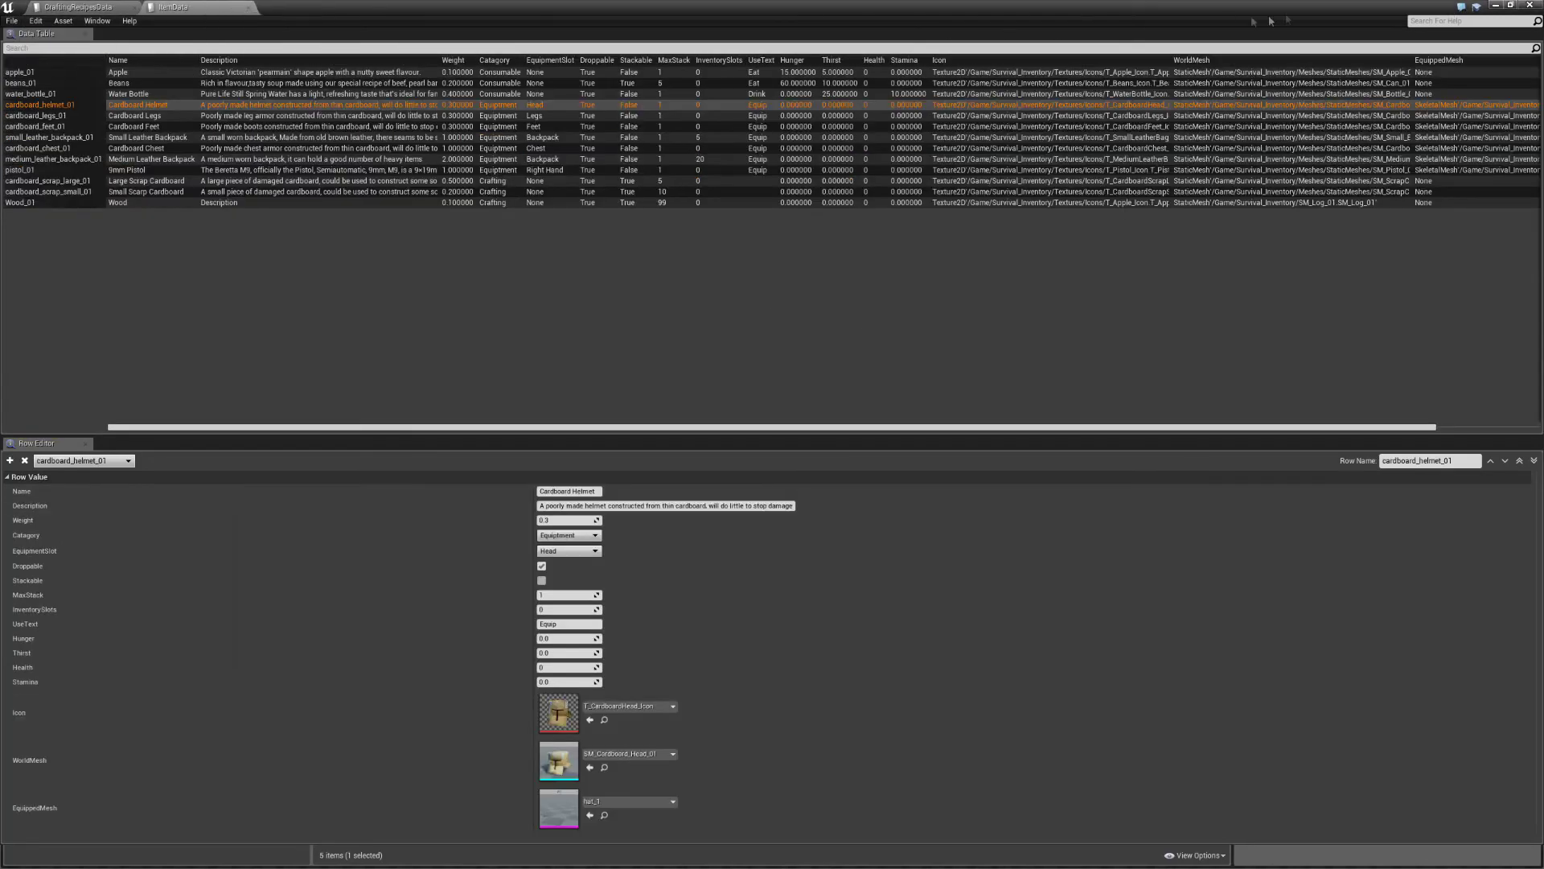
pyautogui.click(1529, 5)
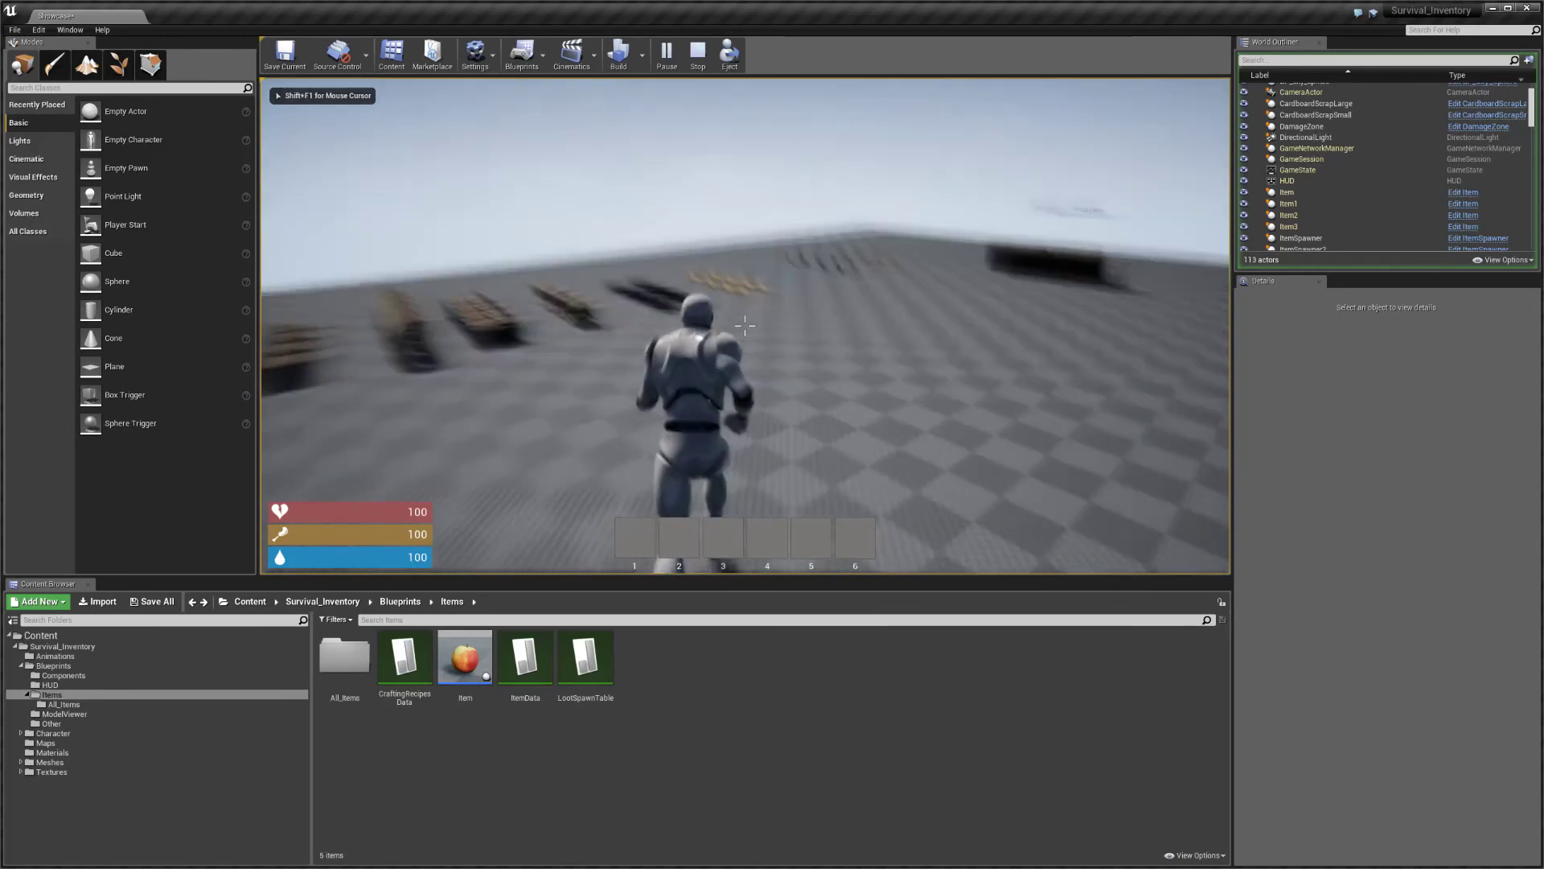
# Step: Check the New Hat entry in the crafting recipes and collect two water bottles from the level into the inventory
pyautogui.press('Tab')
pyautogui.moveTo(1100, 309)
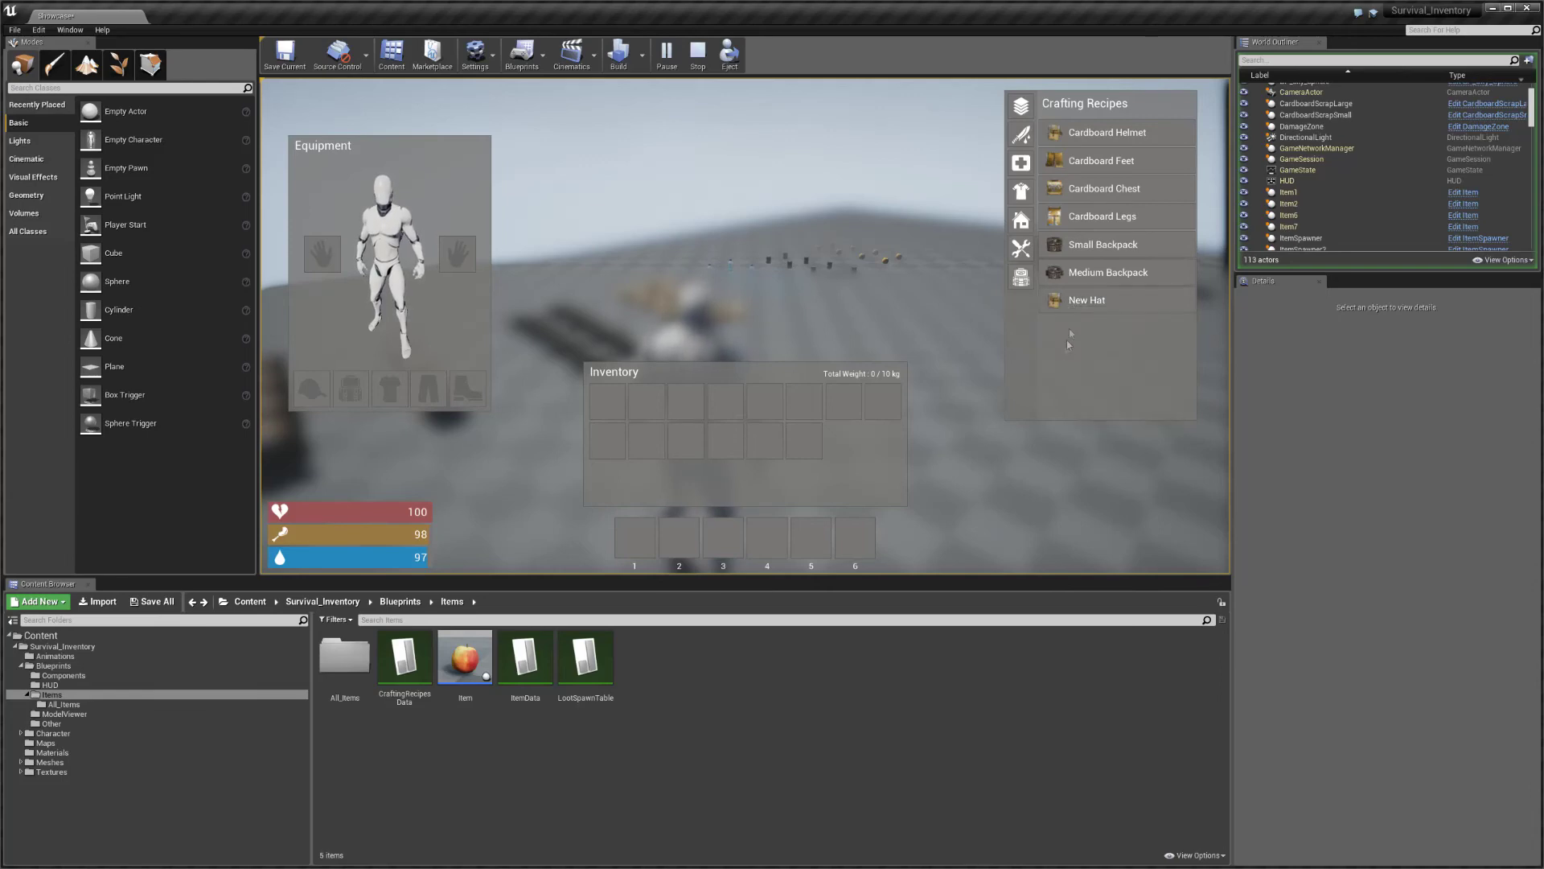
pyautogui.press('Tab')
pyautogui.press('w')
pyautogui.press('e')
pyautogui.press('Tab')
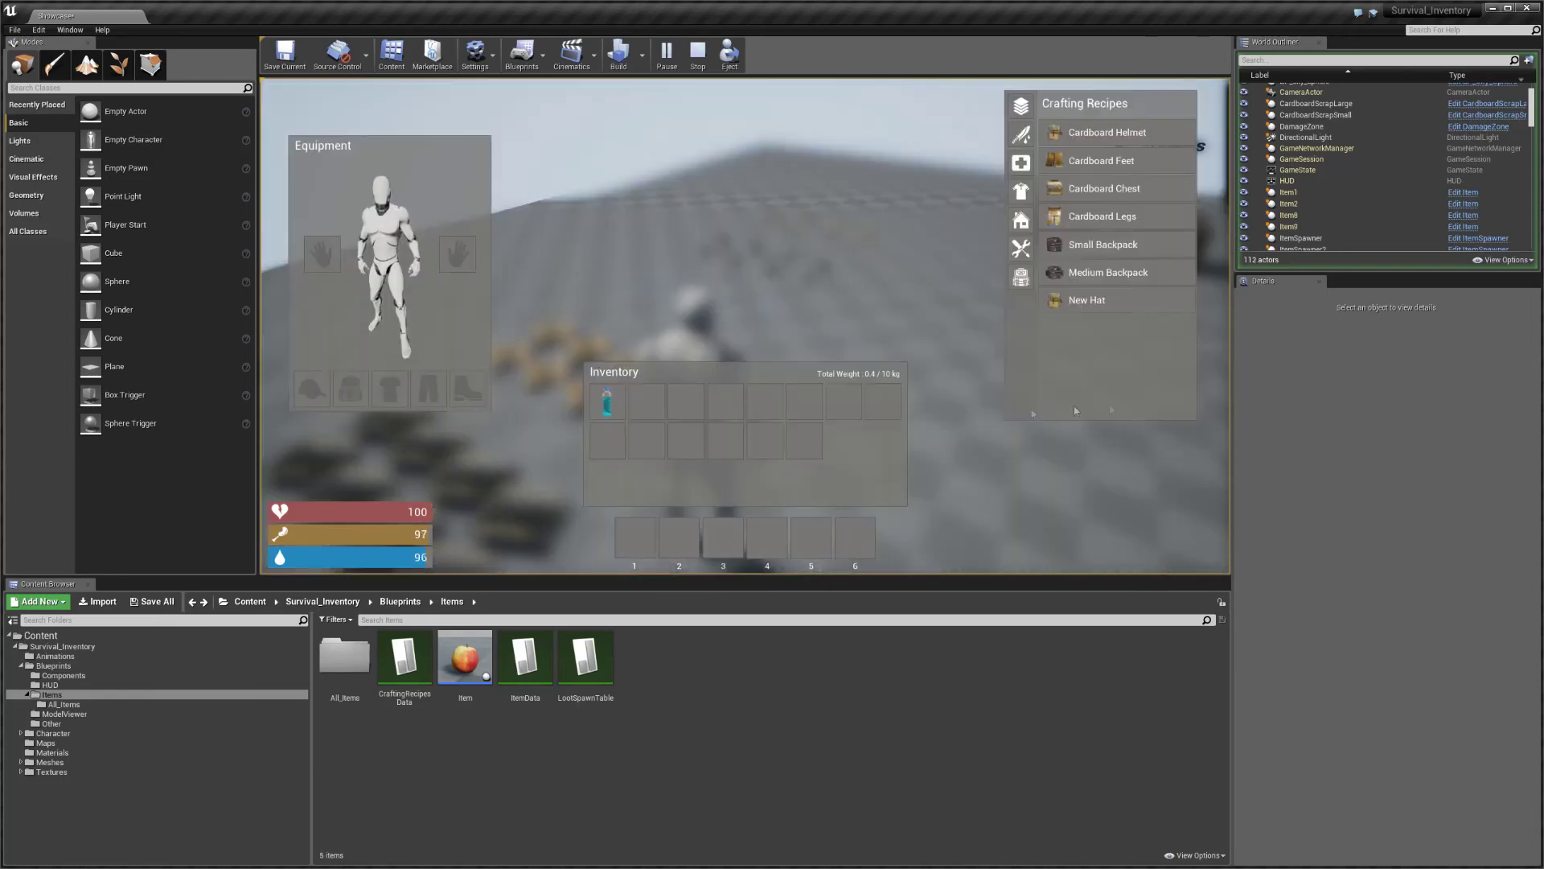
pyautogui.press('Tab')
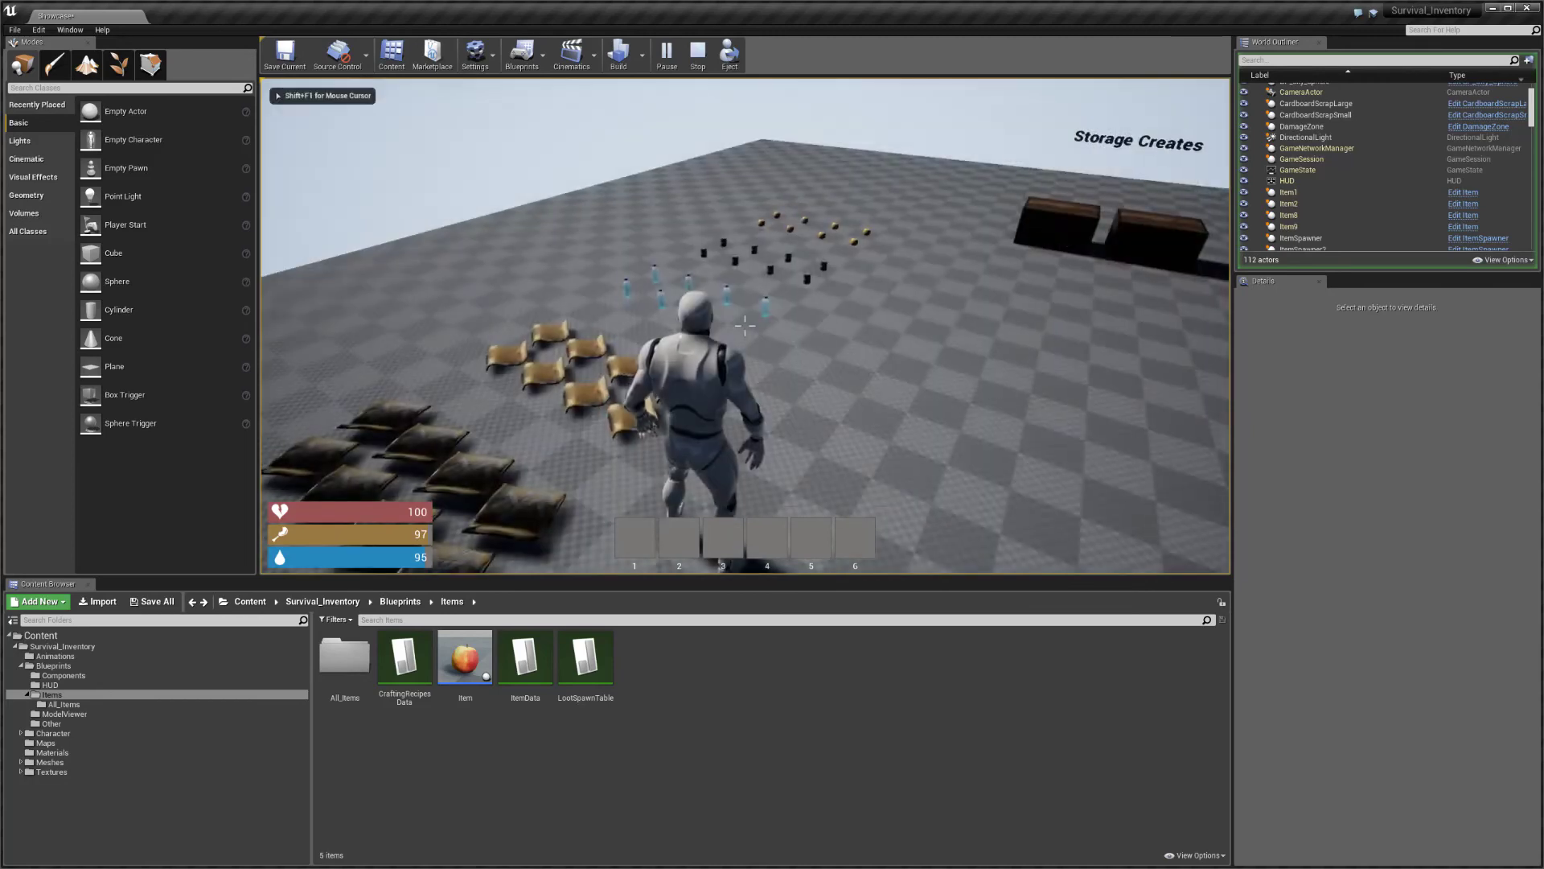
pyautogui.press('e')
pyautogui.press('Tab')
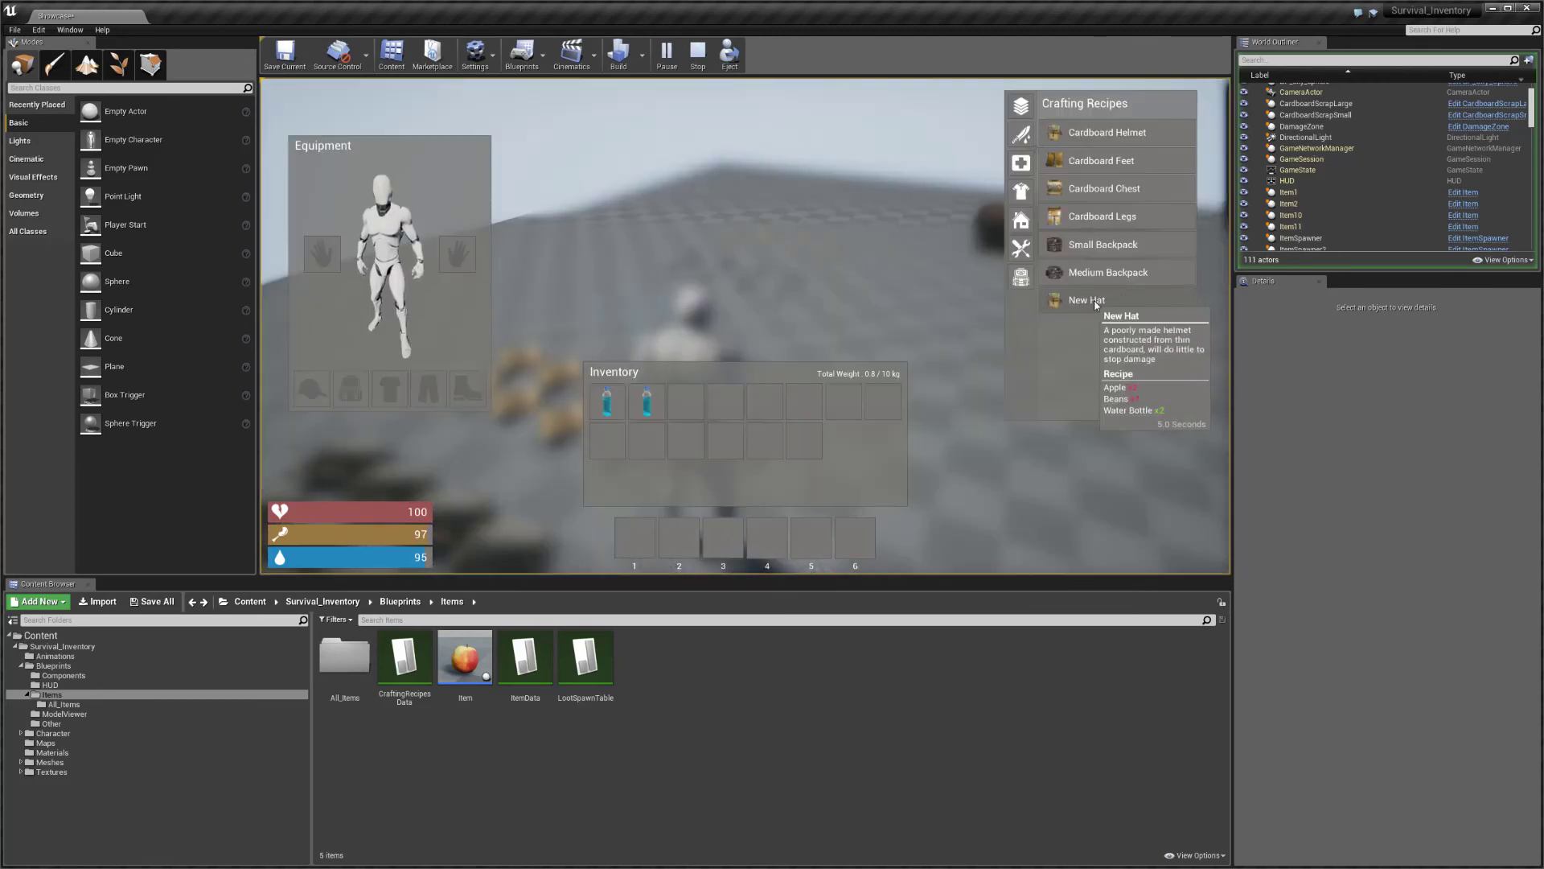
# Step: Move the character to the food items and pick up one can of beans and two apples
pyautogui.press('Tab')
pyautogui.press('w')
pyautogui.press('e')
pyautogui.press('w')
pyautogui.press('e')
pyautogui.press('e')
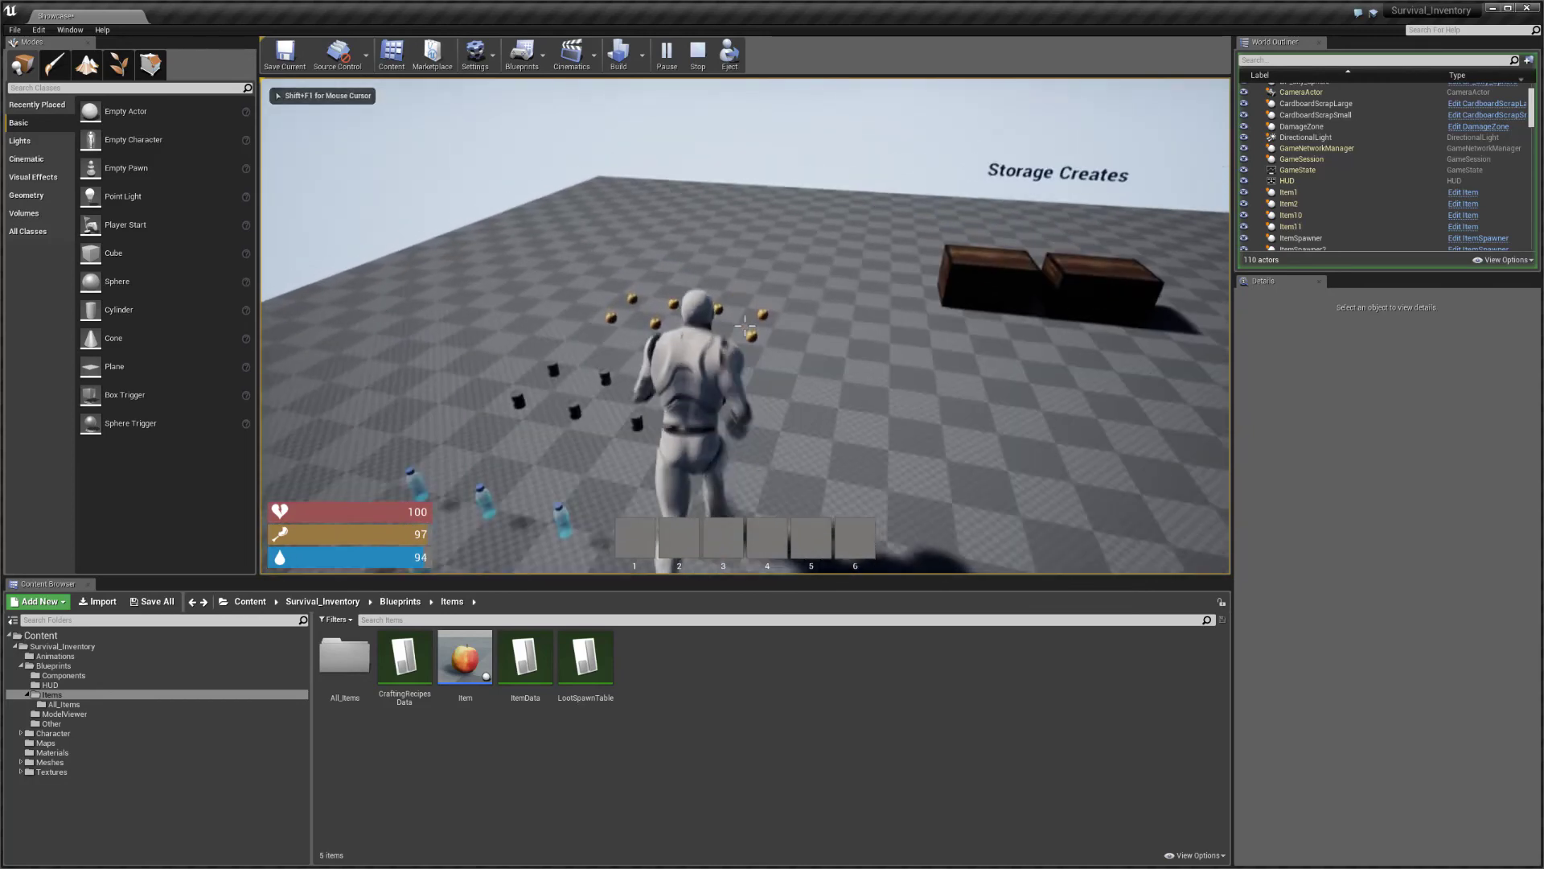
# Step: Craft the New Hat from the crafting recipes and equip it in the character's head slot
pyautogui.press('Tab')
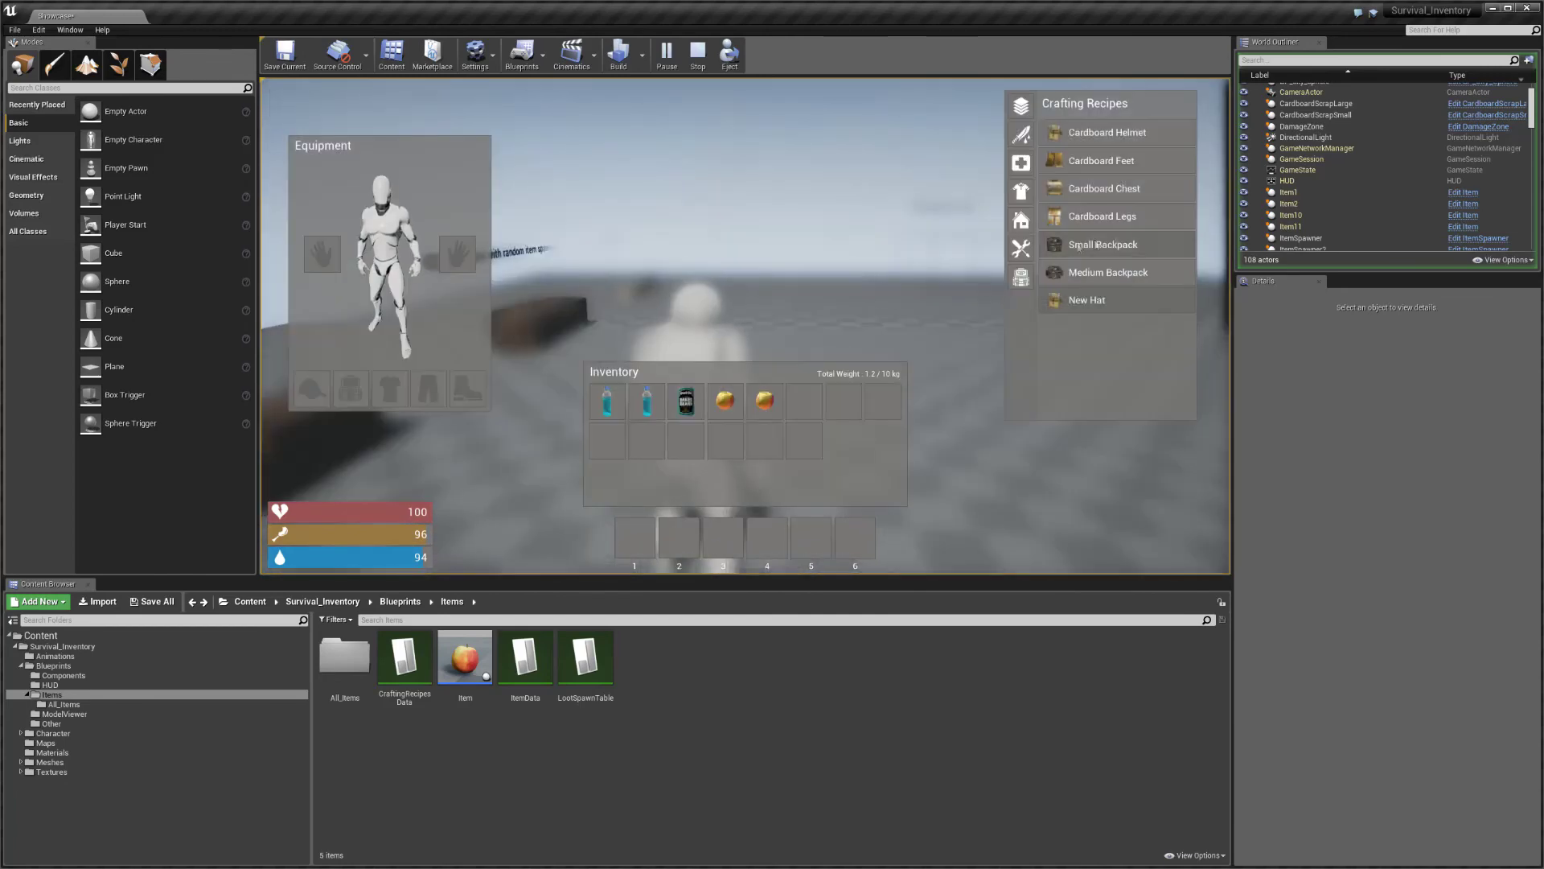
pyautogui.click(1101, 304)
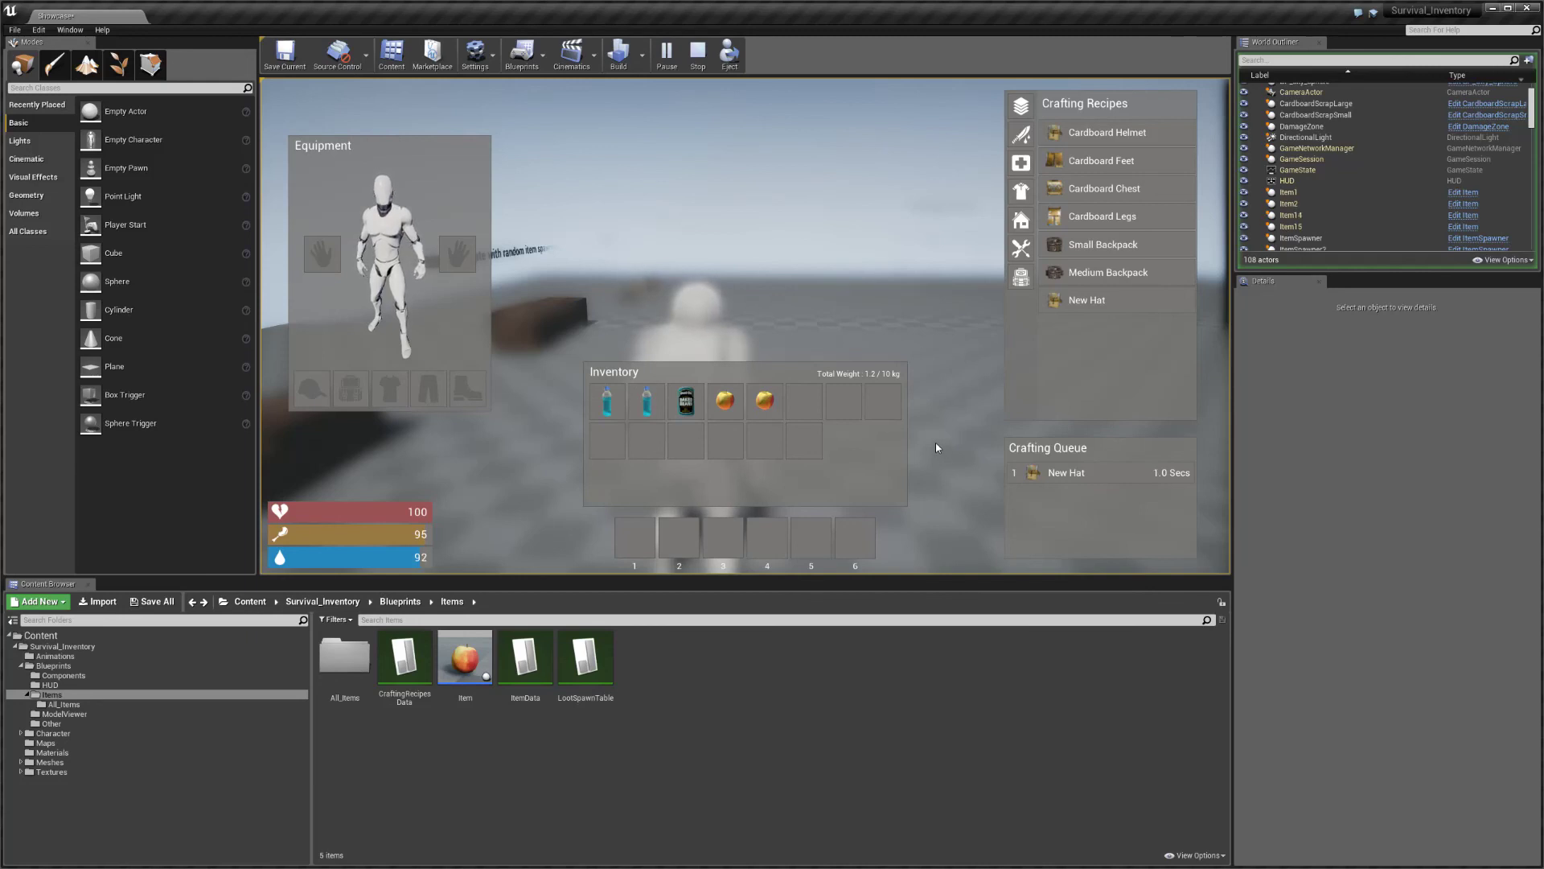
pyautogui.moveTo(609, 401); pyautogui.dragTo(316, 389)
pyautogui.press('Tab')
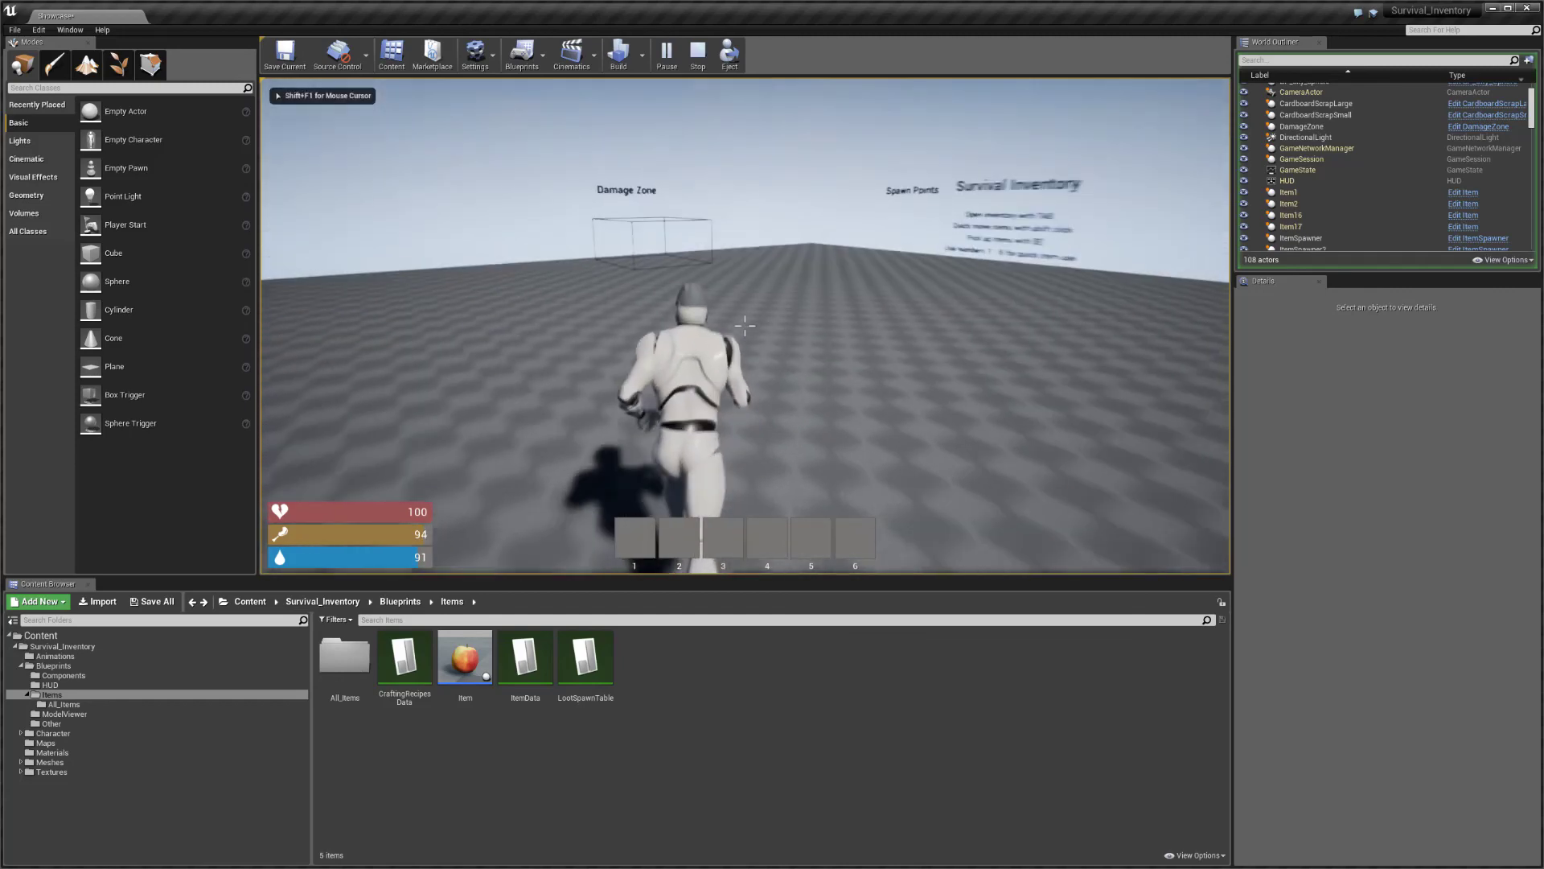
# Step: Run the character around the level to inspect the equipped hat
pyautogui.press('d')
pyautogui.press('w')
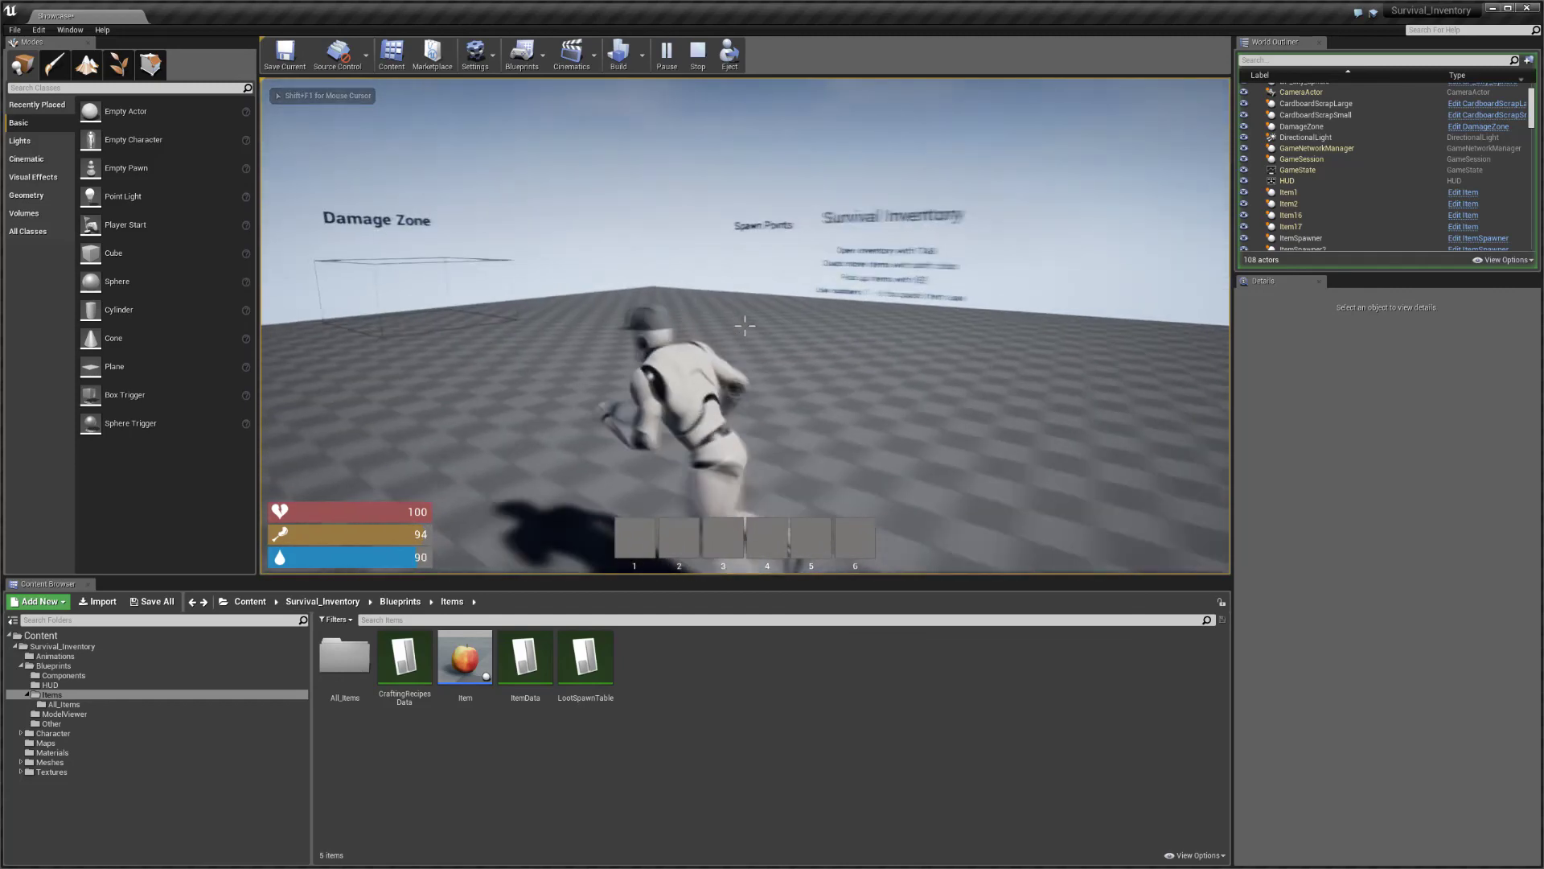
pyautogui.press('d')
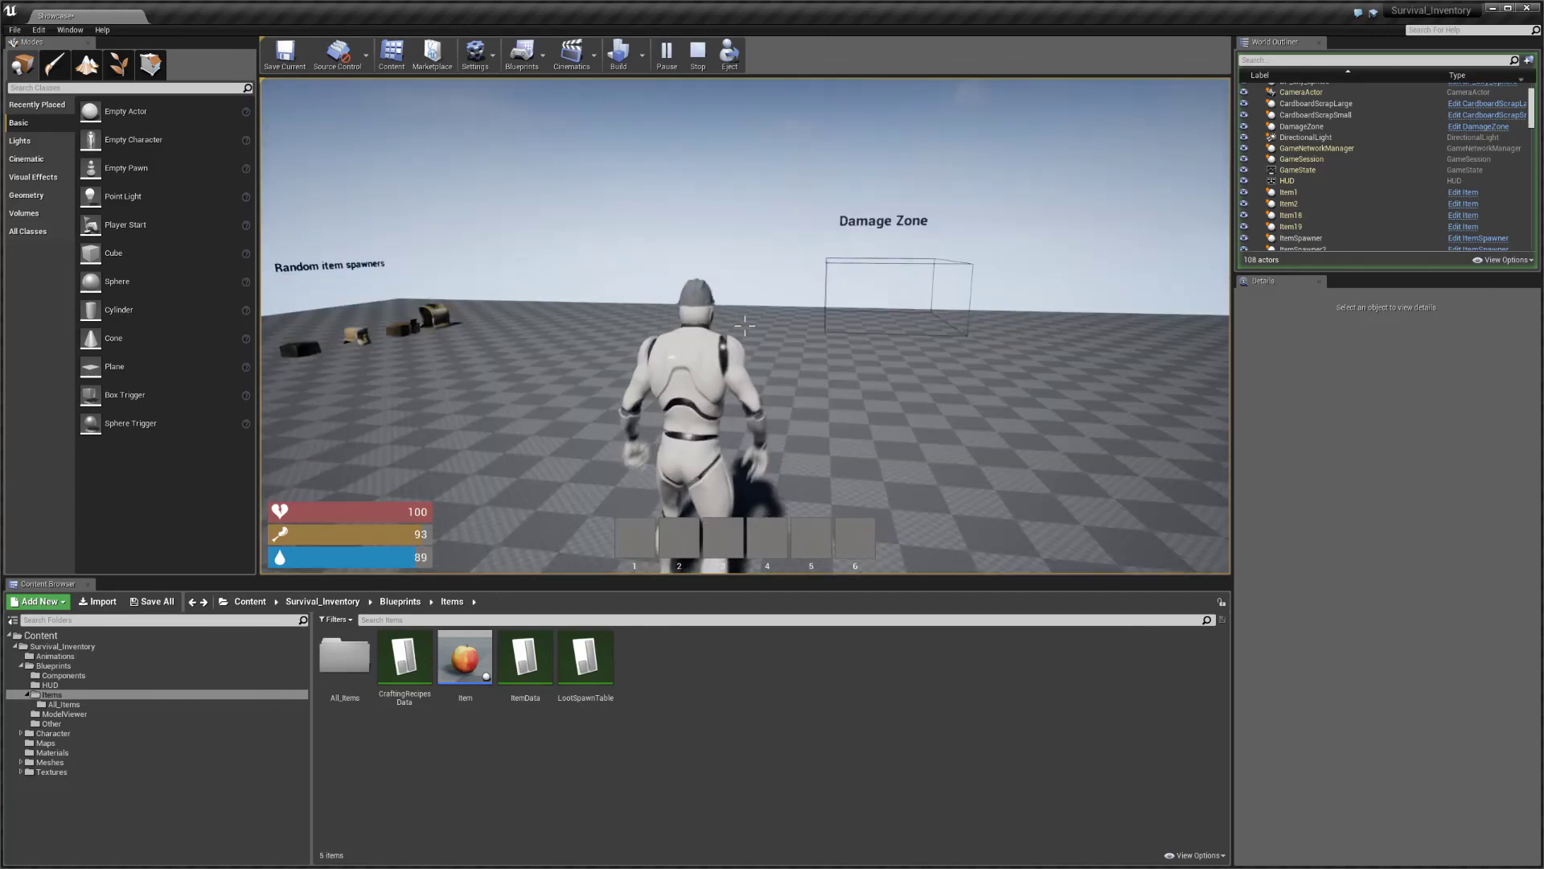